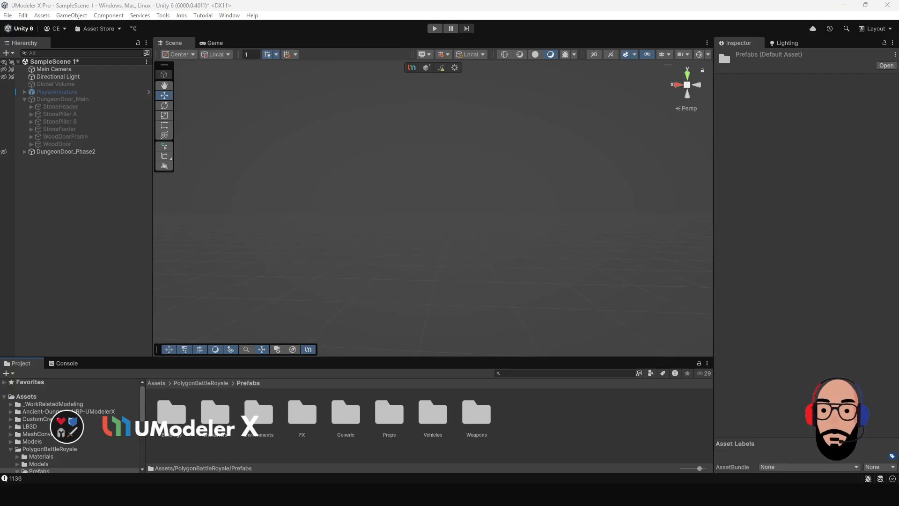
Open the Characters folder inside PolygonBattleRoyale's Prefabs and bring its character prefabs into view.
{"action": "left_click_drag", "start_coordinate": [464, 356], "coordinate": [465, 348]}
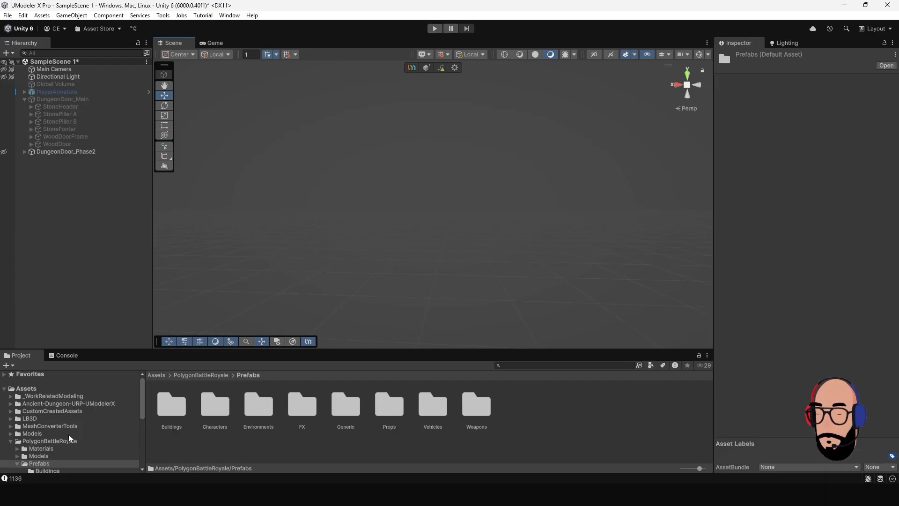
{"action": "scroll", "coordinate": [69, 439], "scroll_direction": "down", "scroll_amount": 3}
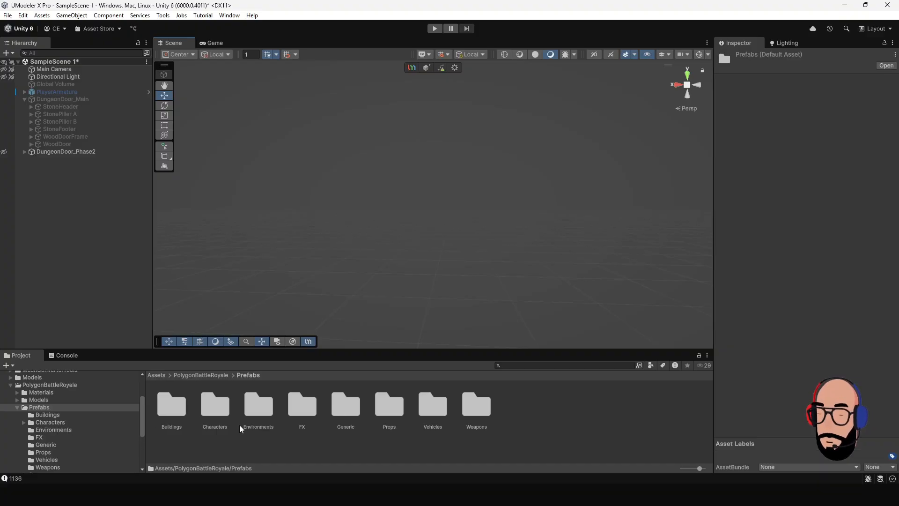
{"action": "left_click", "coordinate": [215, 412]}
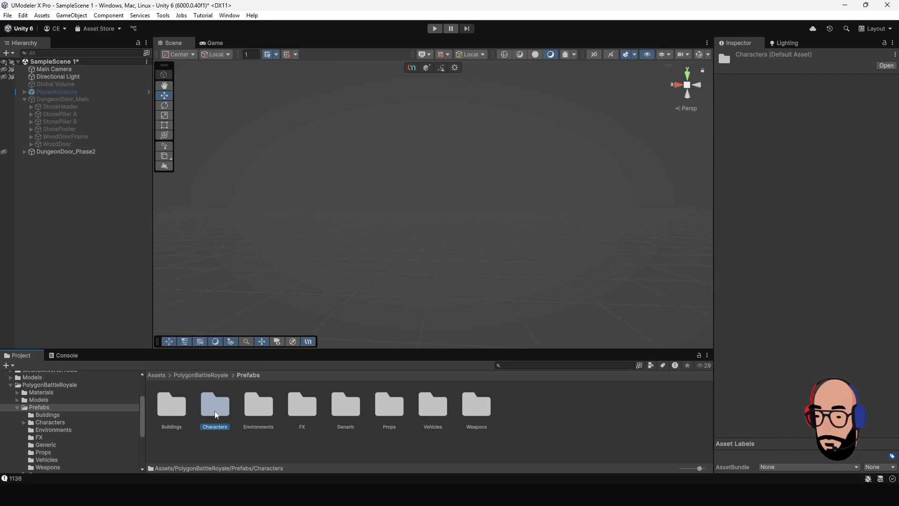
{"action": "double_click", "coordinate": [215, 408]}
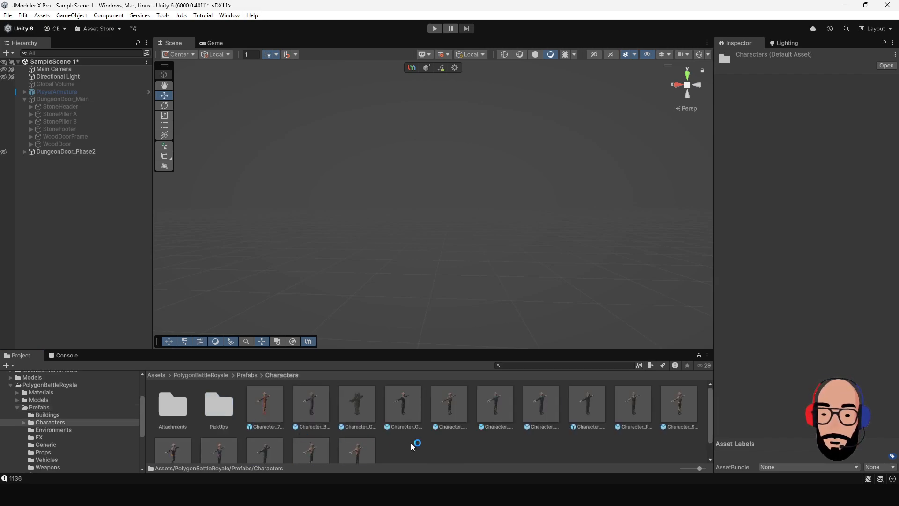
{"action": "scroll", "coordinate": [395, 434], "scroll_direction": "down", "scroll_amount": 1}
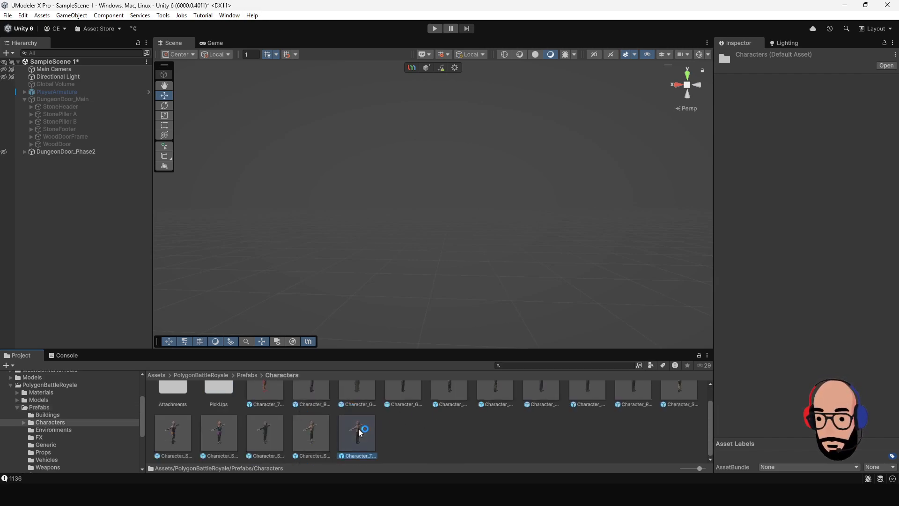
Preview the character prefabs, add Character_BusinessMale_01 to the scene, and enlarge the scene view.
{"action": "left_click", "coordinate": [360, 432]}
{"action": "left_click", "coordinate": [273, 389]}
{"action": "left_click", "coordinate": [300, 392]}
{"action": "left_click_drag", "start_coordinate": [830, 342], "coordinate": [746, 317]}
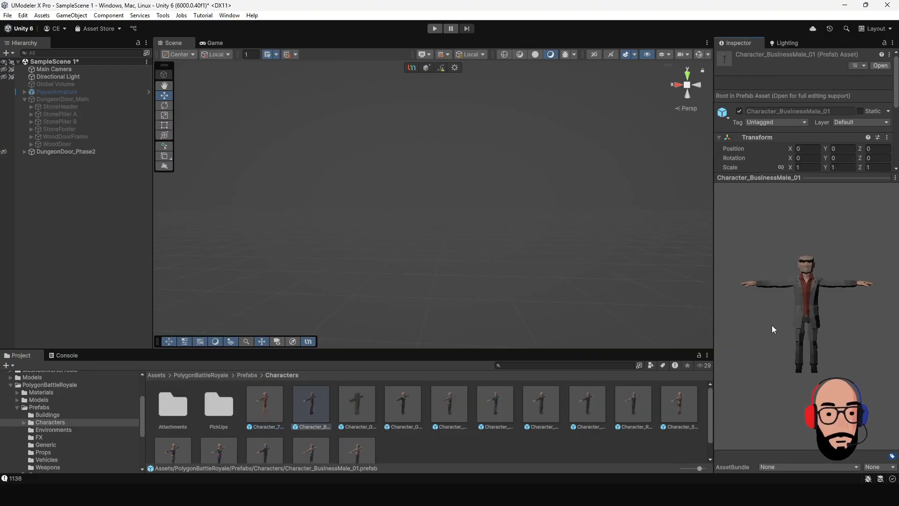
{"action": "left_click_drag", "start_coordinate": [313, 412], "coordinate": [111, 246]}
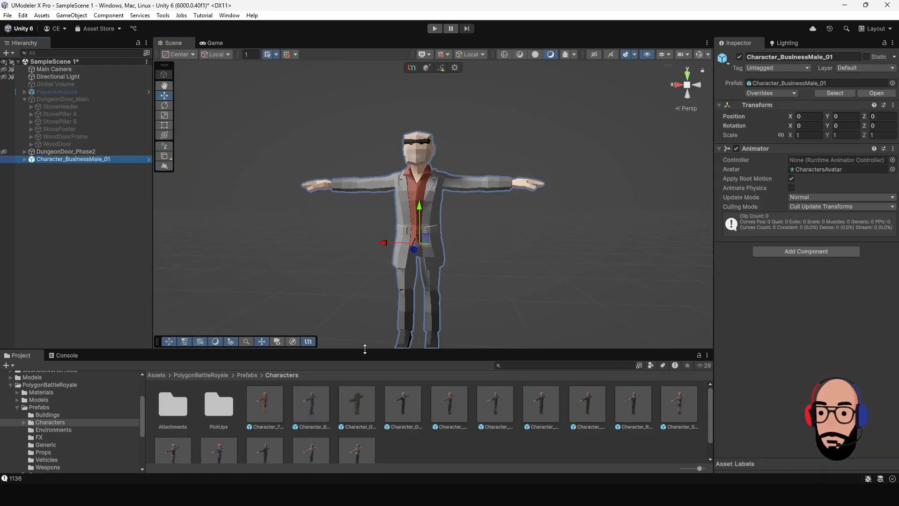
{"action": "left_click_drag", "start_coordinate": [364, 350], "coordinate": [364, 406]}
{"action": "left_click_drag", "start_coordinate": [422, 327], "coordinate": [466, 296], "text": "alt"}
{"action": "mouse_move", "coordinate": [472, 310]}
{"action": "middle_mouse_down"}
{"action": "mouse_move", "coordinate": [473, 291]}
{"action": "mouse_move", "coordinate": [479, 303]}
{"action": "middle_mouse_up"}
{"action": "scroll", "coordinate": [473, 291], "scroll_direction": "up", "scroll_amount": 4}
{"action": "mouse_move", "coordinate": [479, 303]}
{"action": "left_mouse_down", "text": "alt"}
{"action": "mouse_move", "coordinate": [481, 315]}
{"action": "mouse_move", "coordinate": [353, 311]}
{"action": "mouse_move", "coordinate": [473, 302]}
{"action": "left_mouse_up", "text": "alt"}
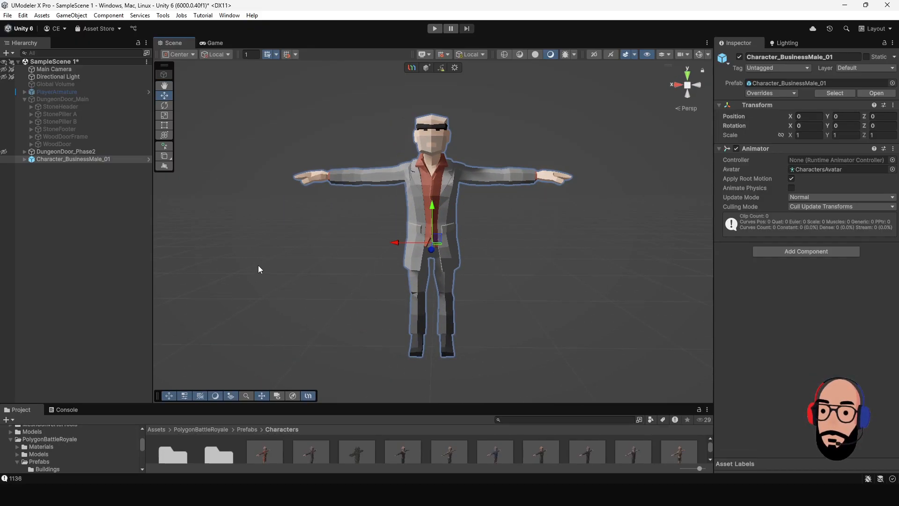
Expand Character_BusinessMale_01 in the hierarchy and completely unpack its prefab.
{"action": "left_click", "coordinate": [25, 160]}
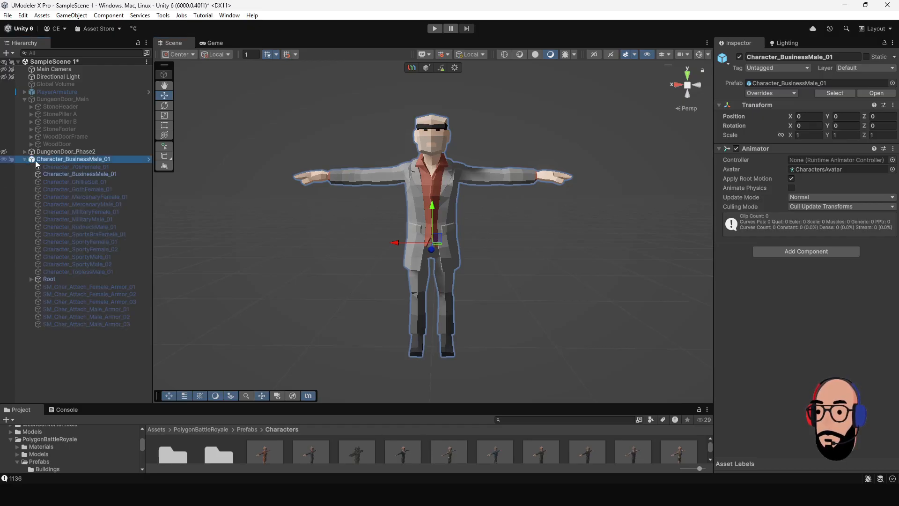
{"action": "right_click", "coordinate": [71, 161]}
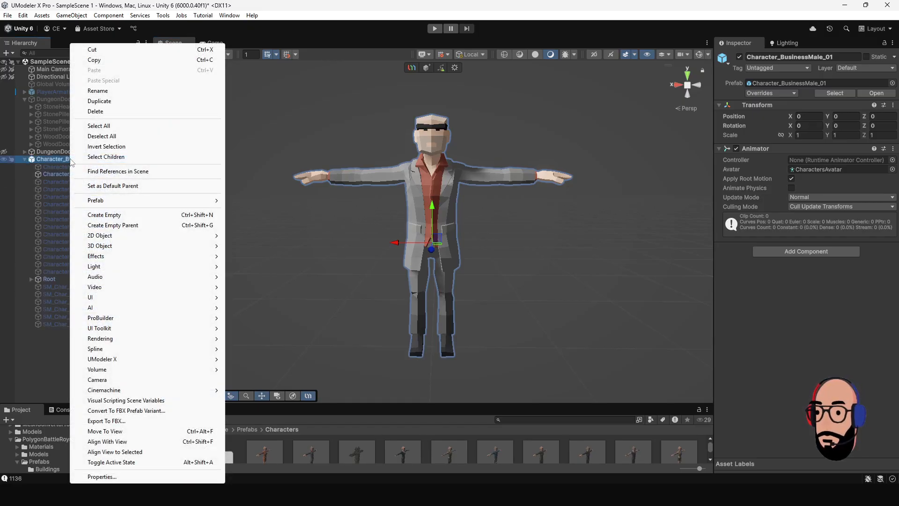
{"action": "mouse_move", "coordinate": [147, 201]}
{"action": "left_click", "coordinate": [266, 286]}
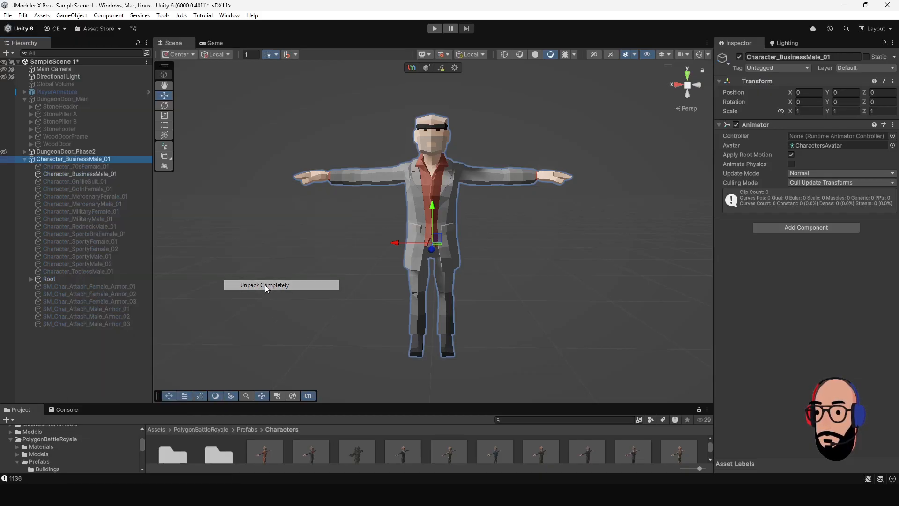
Preview the GhillieSuit, GothFemale and MercenaryMale variants one at a time, with the BusinessMale mesh hidden meanwhile and reactivated at the end.
{"action": "left_click", "coordinate": [82, 174]}
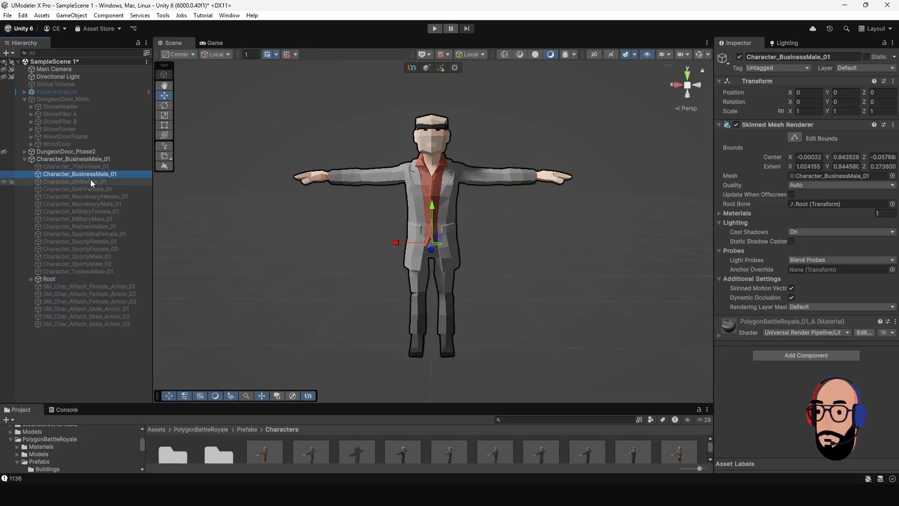
{"action": "left_click", "coordinate": [739, 57]}
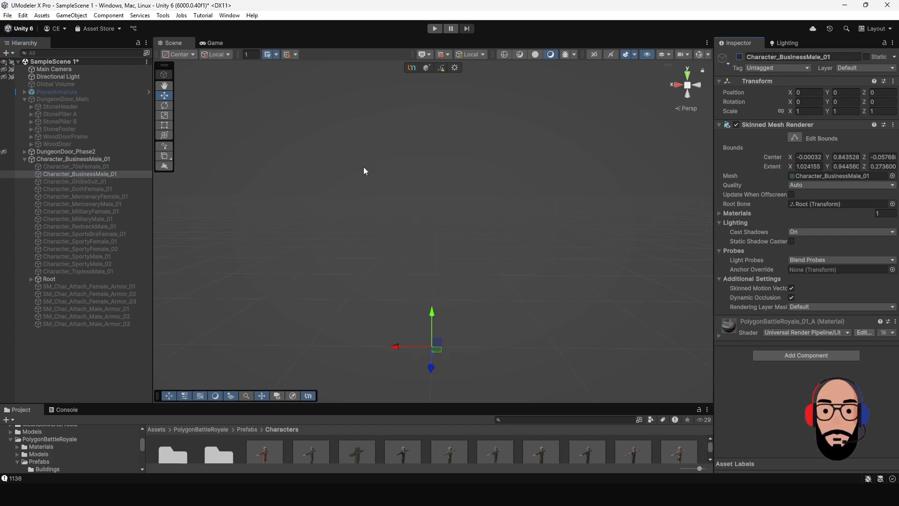
{"action": "left_click", "coordinate": [93, 182]}
{"action": "left_click", "coordinate": [739, 56]}
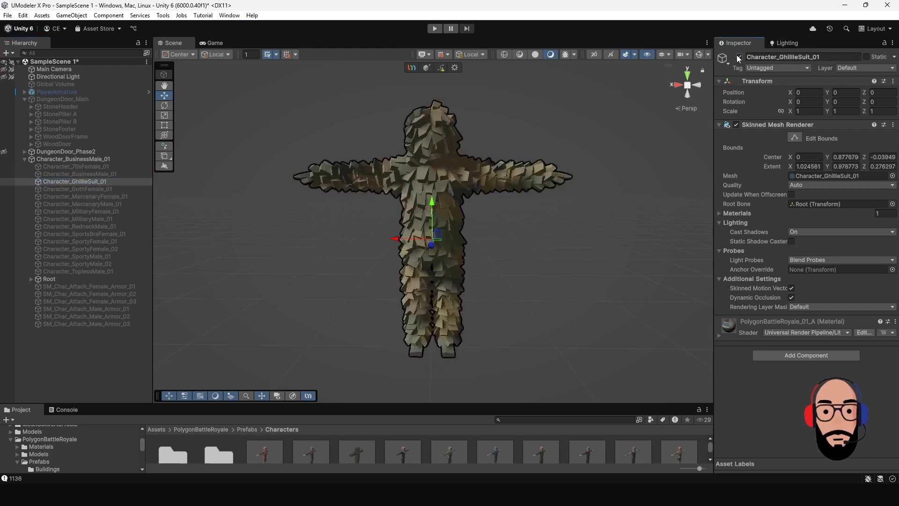
{"action": "left_click", "coordinate": [739, 57]}
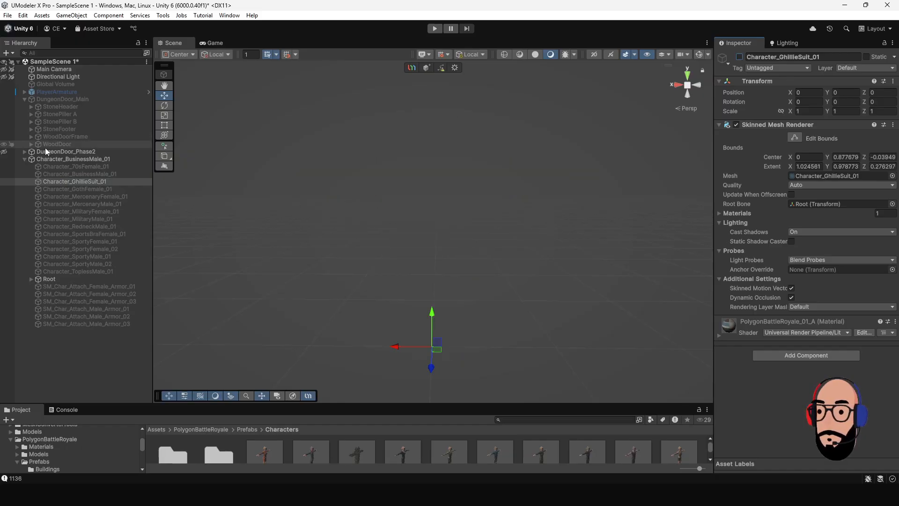
{"action": "left_click", "coordinate": [91, 189]}
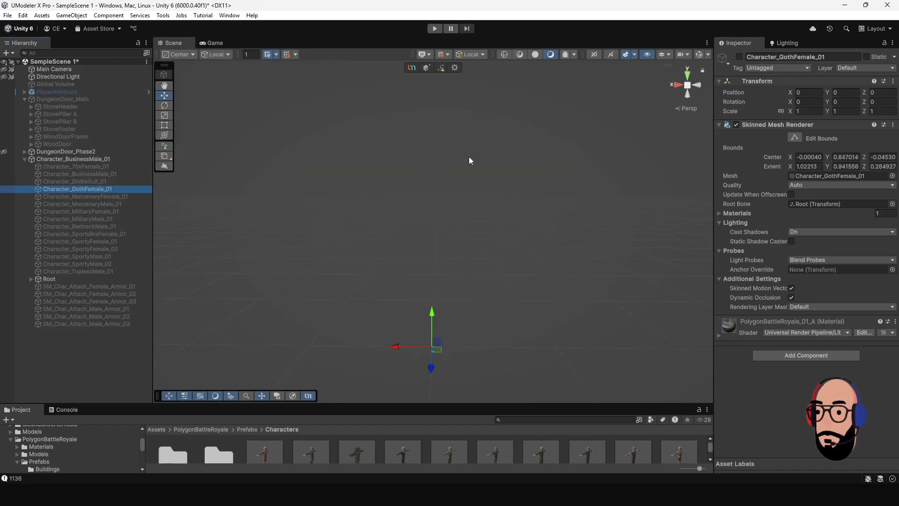
{"action": "left_click", "coordinate": [739, 57]}
{"action": "left_click", "coordinate": [738, 57]}
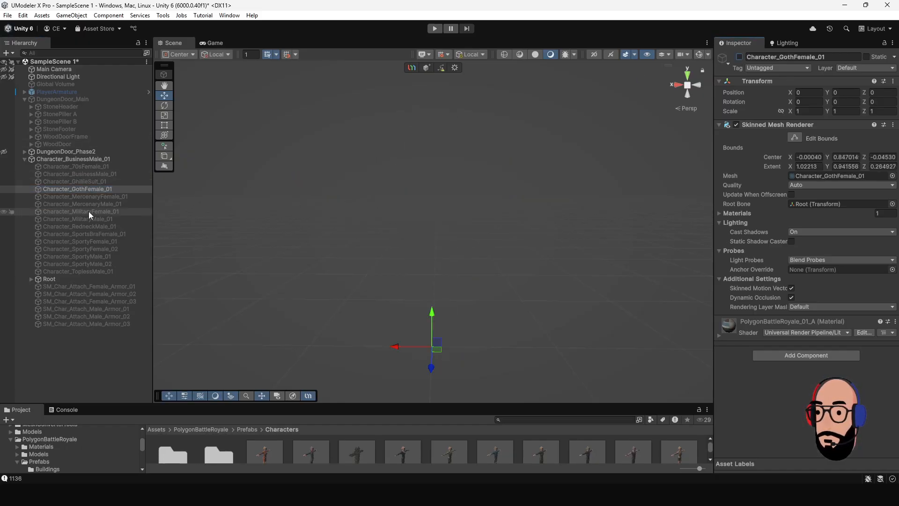
{"action": "left_click", "coordinate": [107, 204]}
{"action": "left_click", "coordinate": [739, 56]}
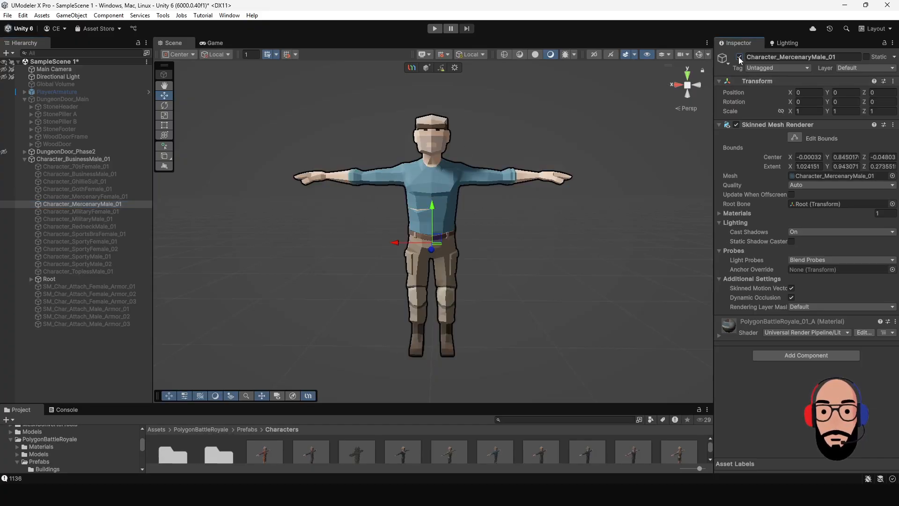
{"action": "left_click", "coordinate": [739, 57]}
{"action": "left_click", "coordinate": [95, 174]}
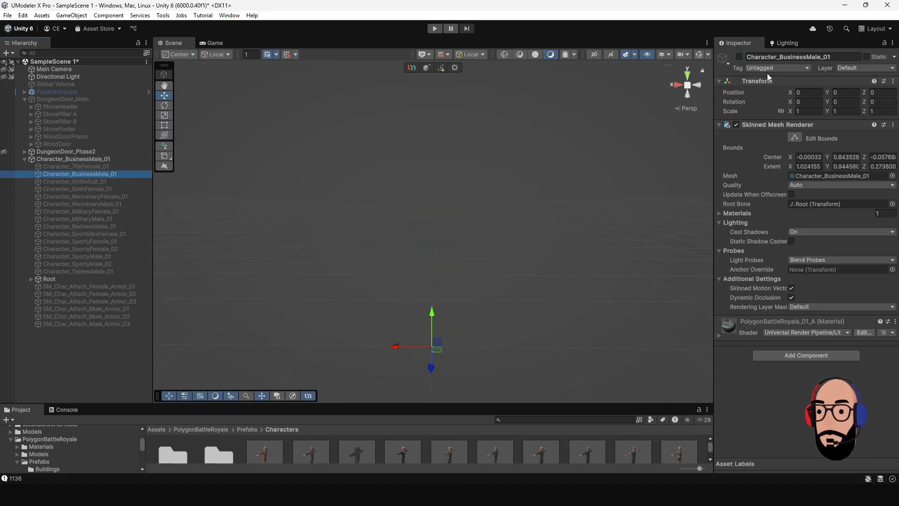
{"action": "left_click", "coordinate": [739, 57]}
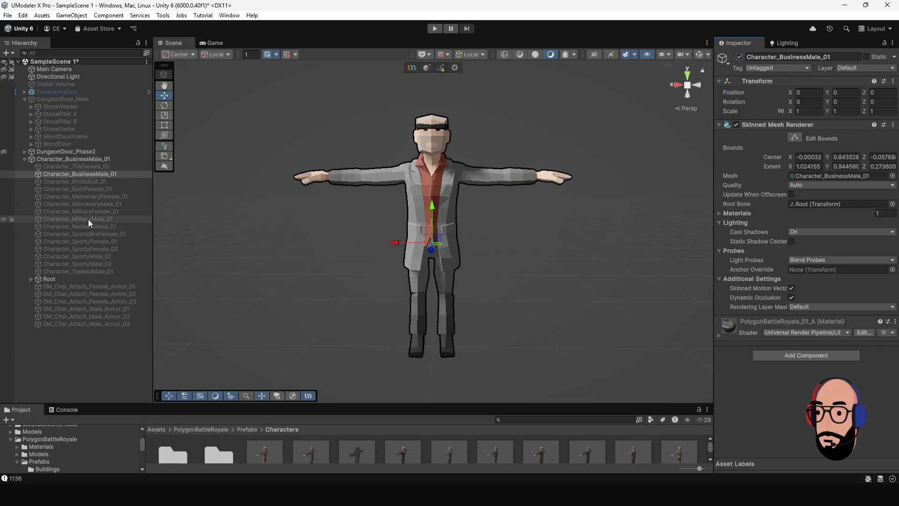
Convert the child Character_BusinessMale_01 mesh to an editable UModeler X mesh with merged vertices, keeping the default name.
{"action": "right_click", "coordinate": [96, 174]}
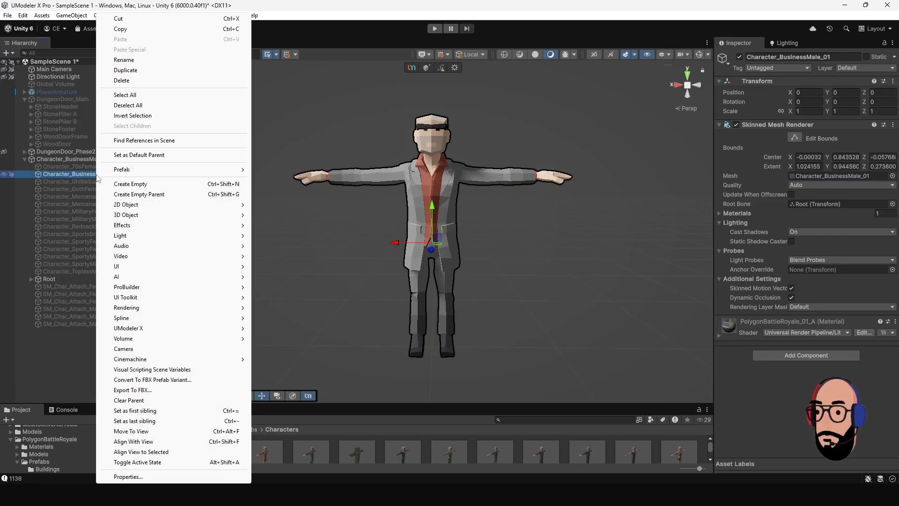
{"action": "mouse_move", "coordinate": [166, 328]}
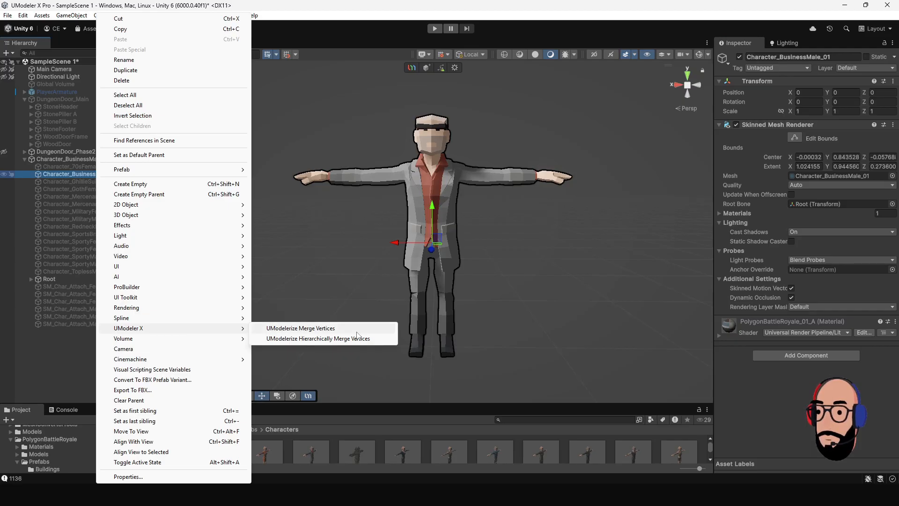
{"action": "left_click", "coordinate": [325, 330]}
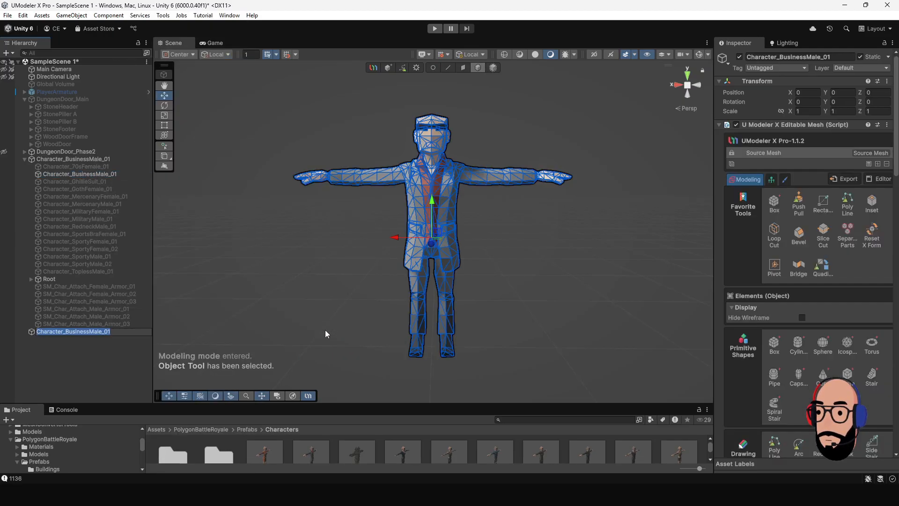
{"action": "left_click", "coordinate": [93, 355]}
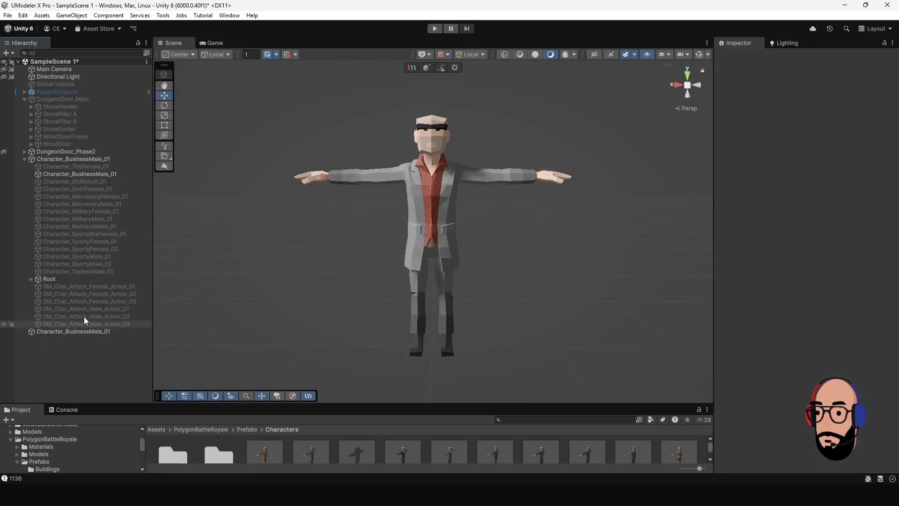
Collapse and delete the original Character_BusinessMale_01 rig object with all its children, leaving only the converted mesh.
{"action": "left_click", "coordinate": [24, 158]}
{"action": "left_click", "coordinate": [56, 160]}
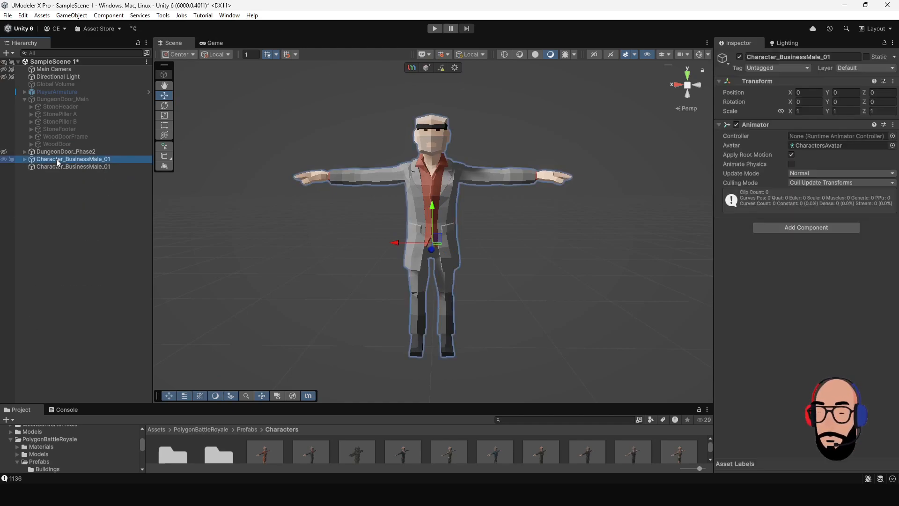
{"action": "key", "text": "Delete"}
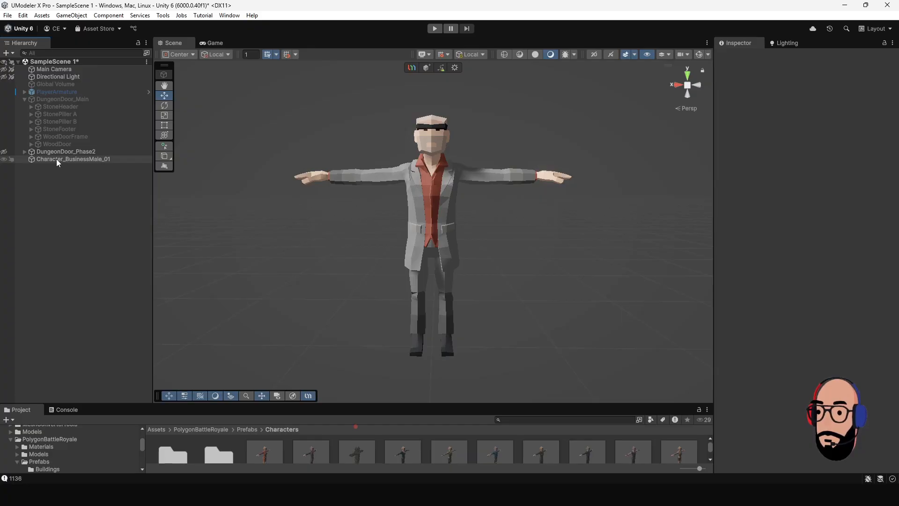
{"action": "left_click", "coordinate": [73, 161]}
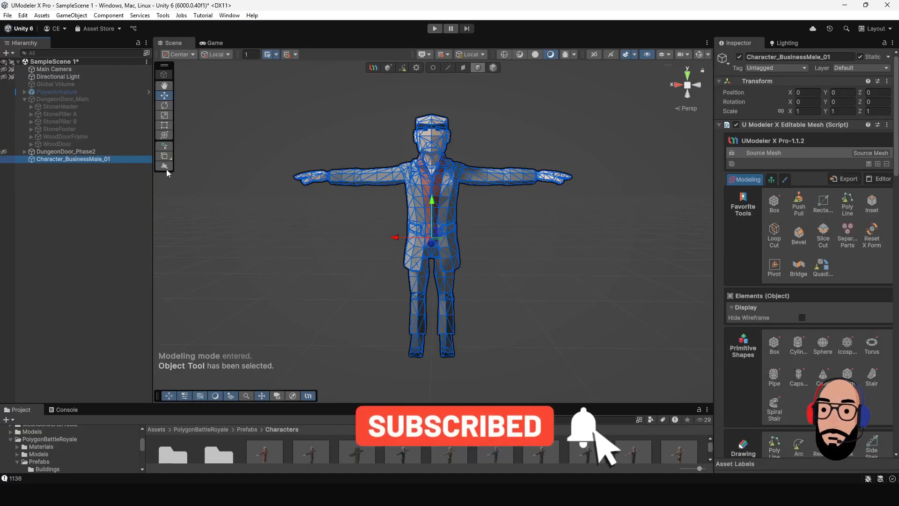
{"action": "right_click", "coordinate": [103, 159]}
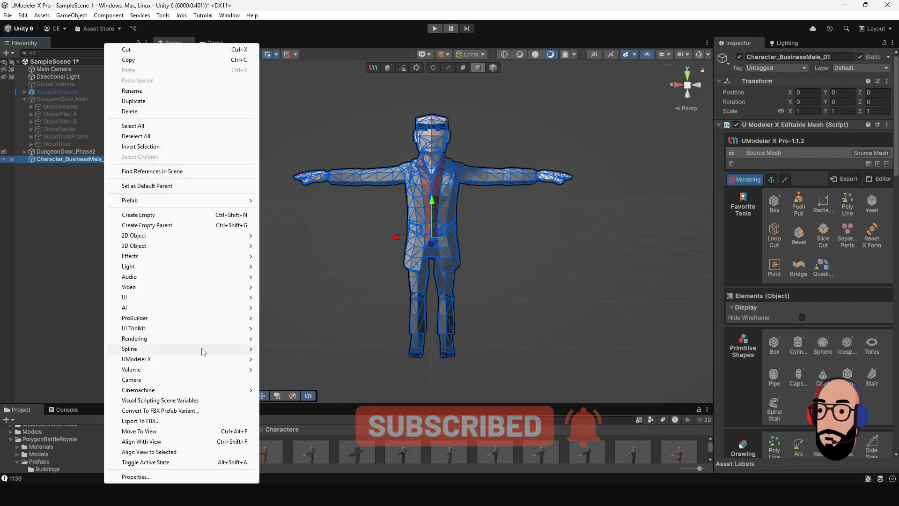
{"action": "mouse_move", "coordinate": [205, 360]}
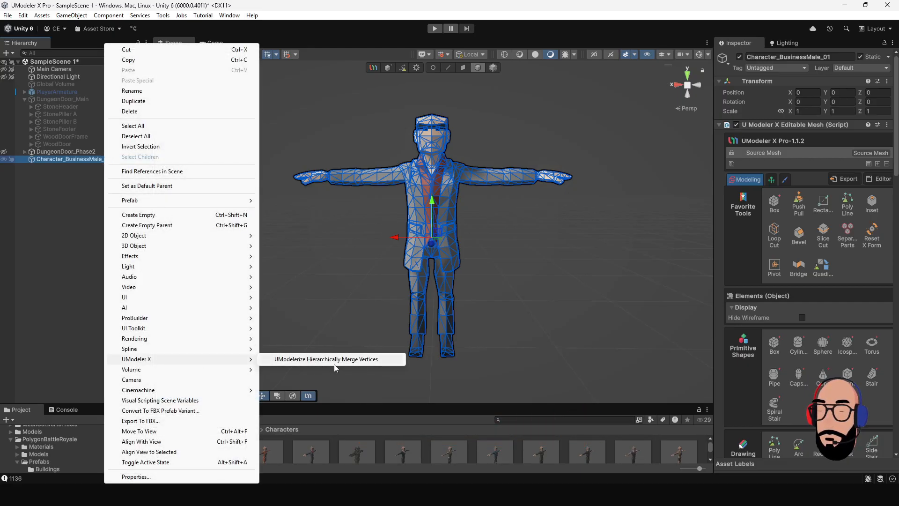
{"action": "left_click", "coordinate": [65, 207]}
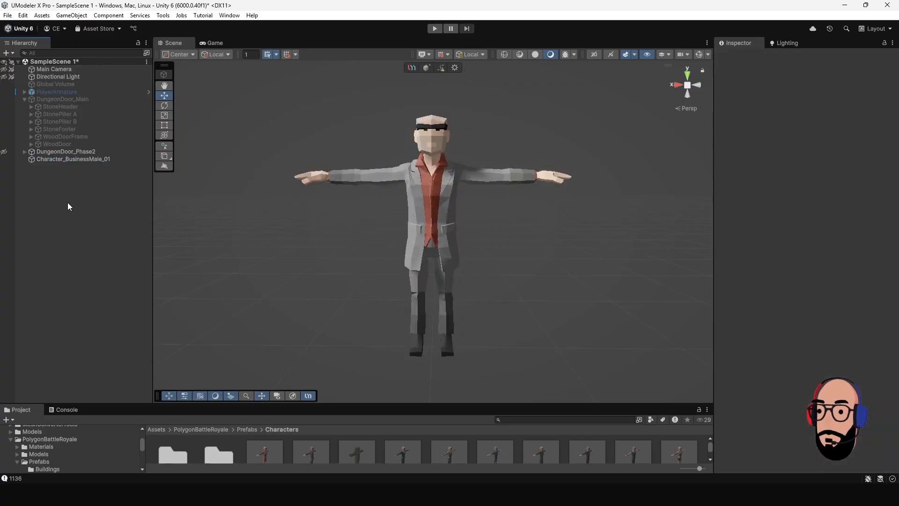
Select the converted character and examine the available modeling tools and its triangulated wireframe up close.
{"action": "mouse_move", "coordinate": [380, 278]}
{"action": "left_mouse_down", "text": "alt"}
{"action": "mouse_move", "coordinate": [630, 269]}
{"action": "mouse_move", "coordinate": [359, 271]}
{"action": "mouse_move", "coordinate": [383, 274]}
{"action": "left_mouse_up", "text": "alt"}
{"action": "left_click", "coordinate": [451, 236]}
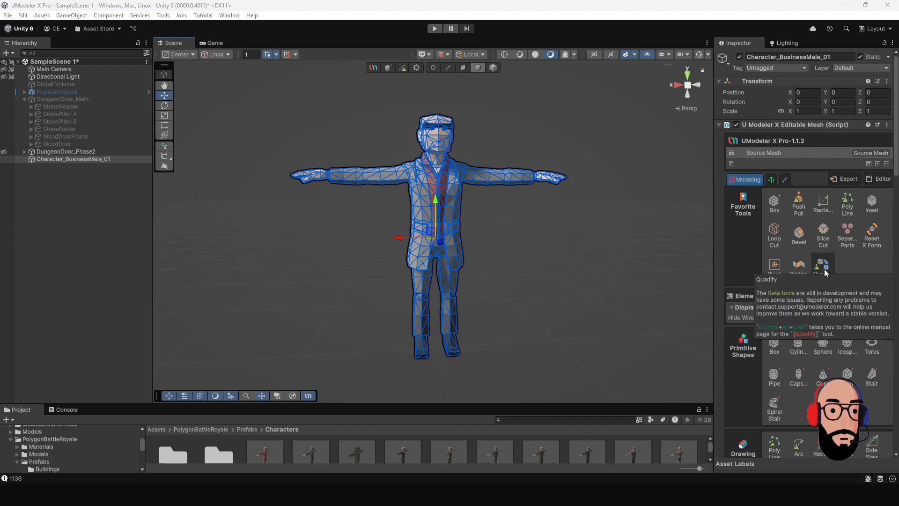
{"action": "scroll", "coordinate": [805, 280], "scroll_direction": "down", "scroll_amount": 15}
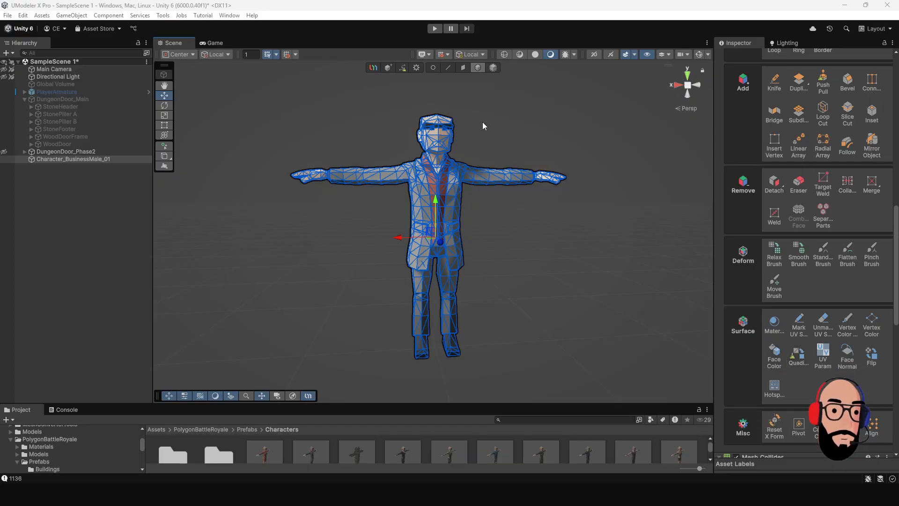
{"action": "scroll", "coordinate": [556, 245], "scroll_direction": "up", "scroll_amount": 5}
{"action": "left_click_drag", "start_coordinate": [566, 241], "coordinate": [602, 282], "text": "alt"}
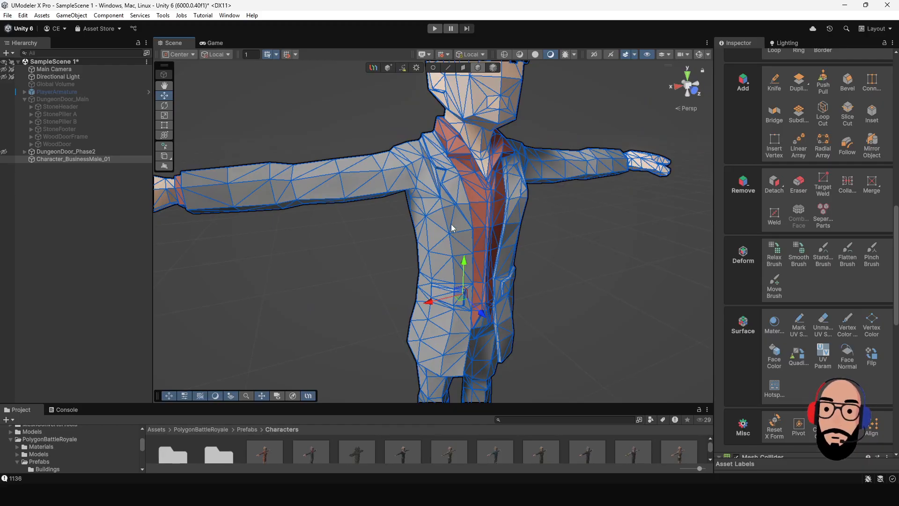
{"action": "scroll", "coordinate": [449, 227], "scroll_direction": "down", "scroll_amount": 3}
{"action": "left_click_drag", "start_coordinate": [449, 227], "coordinate": [435, 197], "text": "alt"}
{"action": "scroll", "coordinate": [468, 209], "scroll_direction": "down", "scroll_amount": 3}
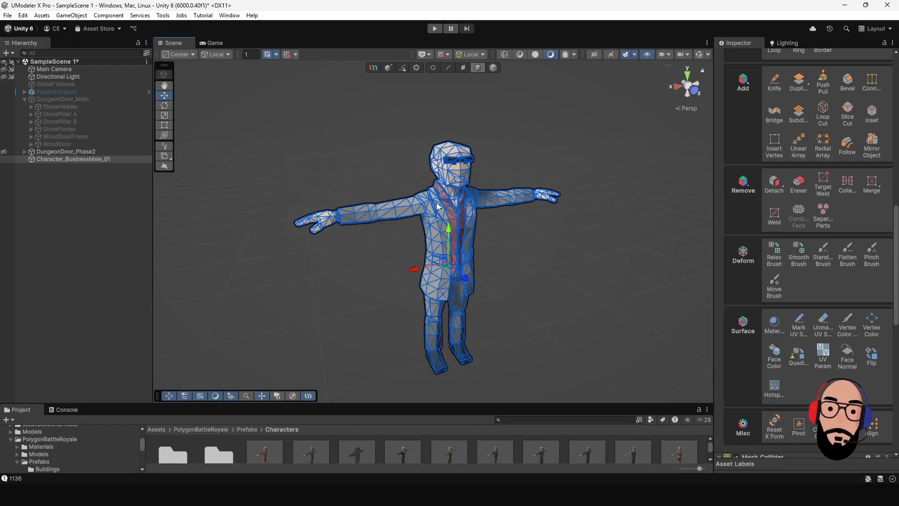
Switch to face selection and select every face of the character mesh.
{"action": "left_click", "coordinate": [463, 67]}
{"action": "scroll", "coordinate": [497, 225], "scroll_direction": "down", "scroll_amount": 3}
{"action": "left_click_drag", "start_coordinate": [511, 238], "coordinate": [483, 228], "text": "alt"}
{"action": "left_click_drag", "start_coordinate": [315, 129], "coordinate": [589, 387]}
{"action": "scroll", "coordinate": [831, 328], "scroll_direction": "down", "scroll_amount": 10}
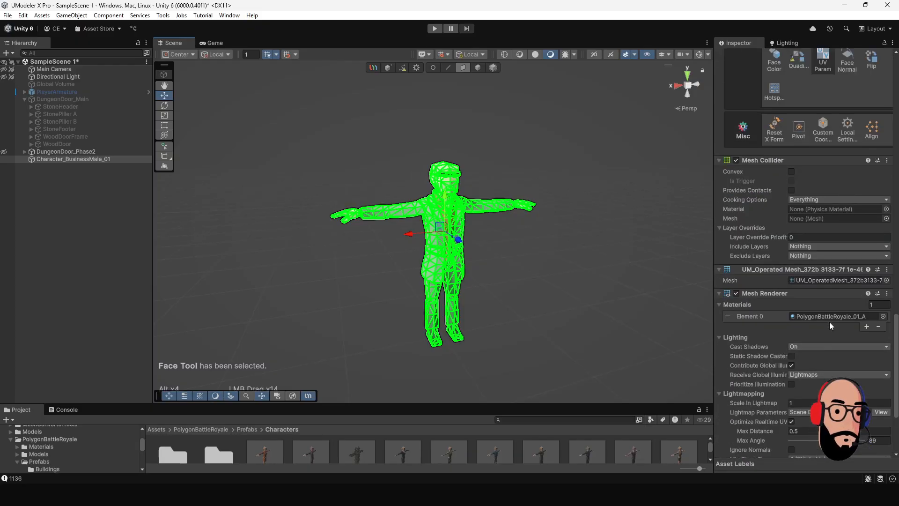
Quadify the whole character mesh using the AllFace type and inspect the resulting faces up close.
{"action": "scroll", "coordinate": [829, 321], "scroll_direction": "up", "scroll_amount": 10}
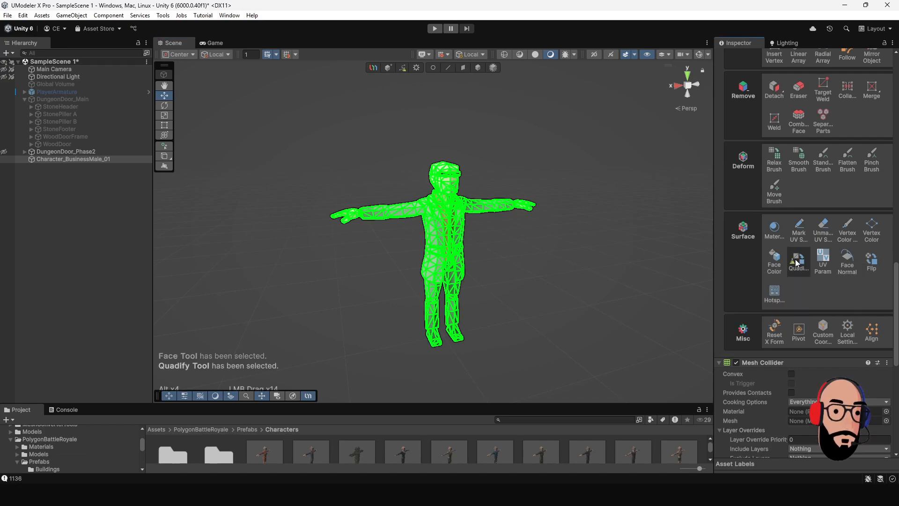
{"action": "left_click", "coordinate": [798, 259]}
{"action": "scroll", "coordinate": [810, 253], "scroll_direction": "up", "scroll_amount": 2}
{"action": "scroll", "coordinate": [809, 253], "scroll_direction": "up", "scroll_amount": 2}
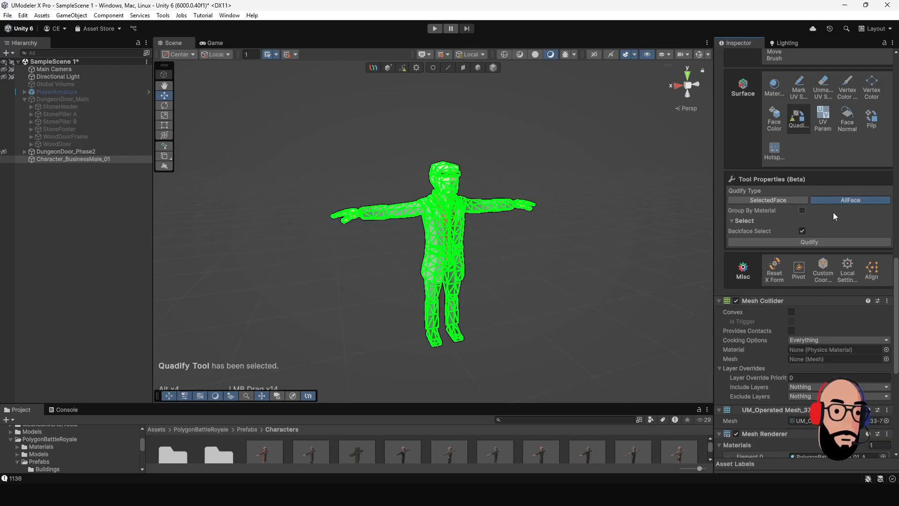
{"action": "left_click", "coordinate": [798, 243]}
{"action": "scroll", "coordinate": [424, 248], "scroll_direction": "up", "scroll_amount": 4}
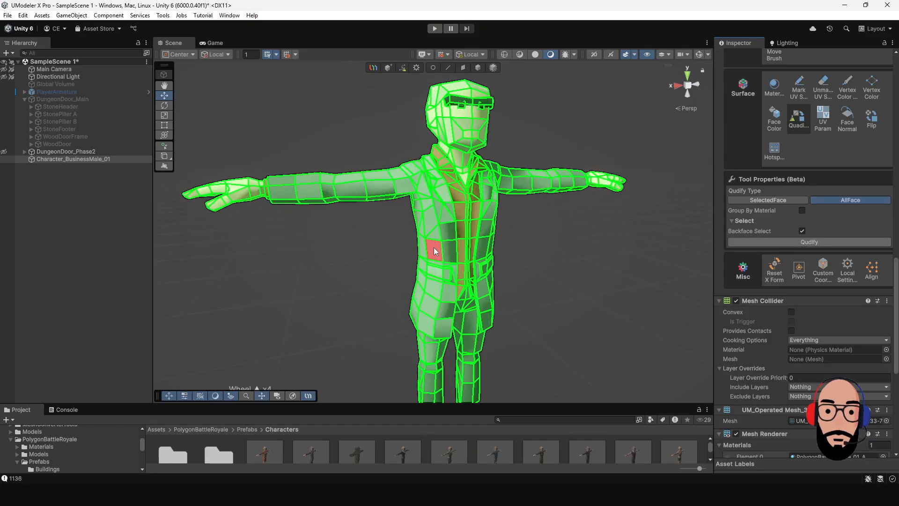
{"action": "left_click_drag", "start_coordinate": [437, 257], "coordinate": [532, 282], "text": "alt"}
{"action": "right_click_drag", "start_coordinate": [531, 282], "coordinate": [454, 237], "text": "alt"}
{"action": "left_click_drag", "start_coordinate": [454, 238], "coordinate": [513, 255], "text": "alt"}
{"action": "right_click_drag", "start_coordinate": [513, 258], "coordinate": [496, 252], "text": "alt"}
Return to face selection, select every face of the character, and clear all smoothing groups.
{"action": "left_click", "coordinate": [463, 68]}
{"action": "left_click_drag", "start_coordinate": [500, 102], "coordinate": [408, 245], "text": "alt"}
{"action": "scroll", "coordinate": [779, 259], "scroll_direction": "up", "scroll_amount": 10}
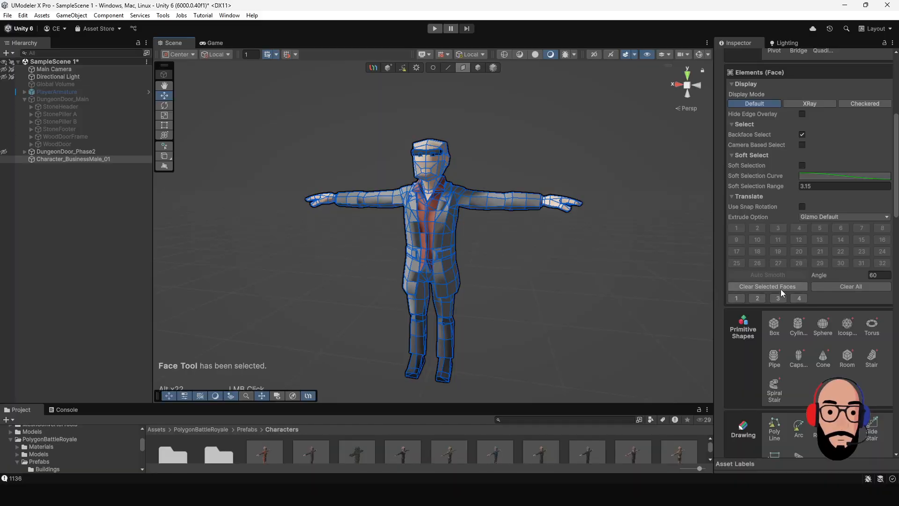
{"action": "left_click_drag", "start_coordinate": [284, 151], "coordinate": [661, 404]}
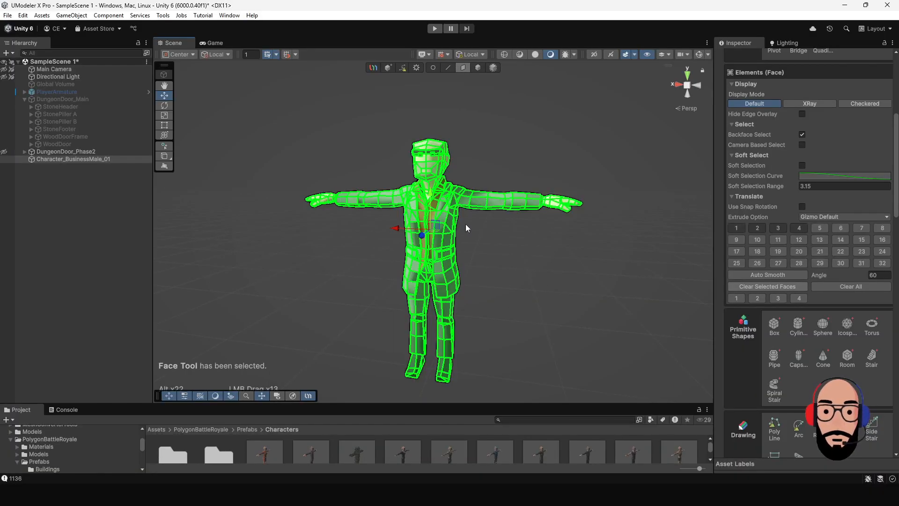
{"action": "left_click", "coordinate": [851, 287]}
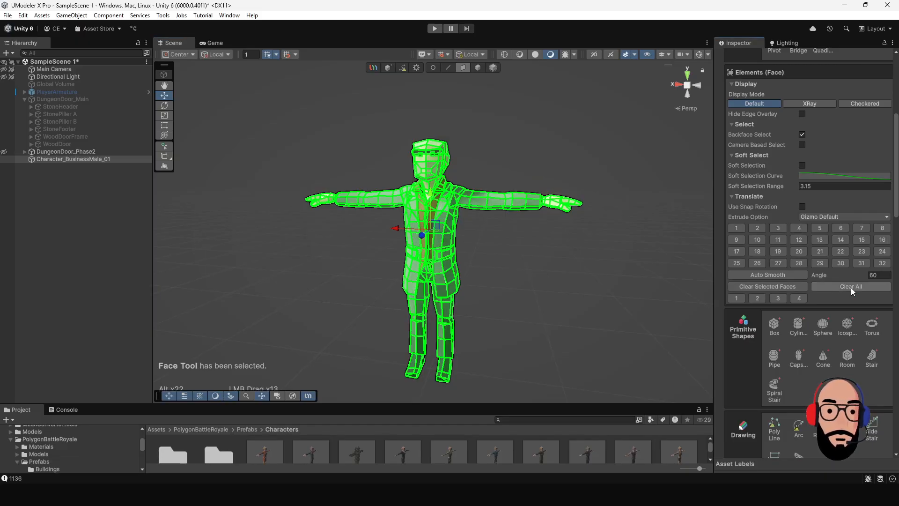
Switch to object mode, select the character, and examine its face layout and shading from several angles.
{"action": "left_click", "coordinate": [476, 68]}
{"action": "left_click_drag", "start_coordinate": [372, 195], "coordinate": [339, 224], "text": "alt"}
{"action": "left_click", "coordinate": [447, 224]}
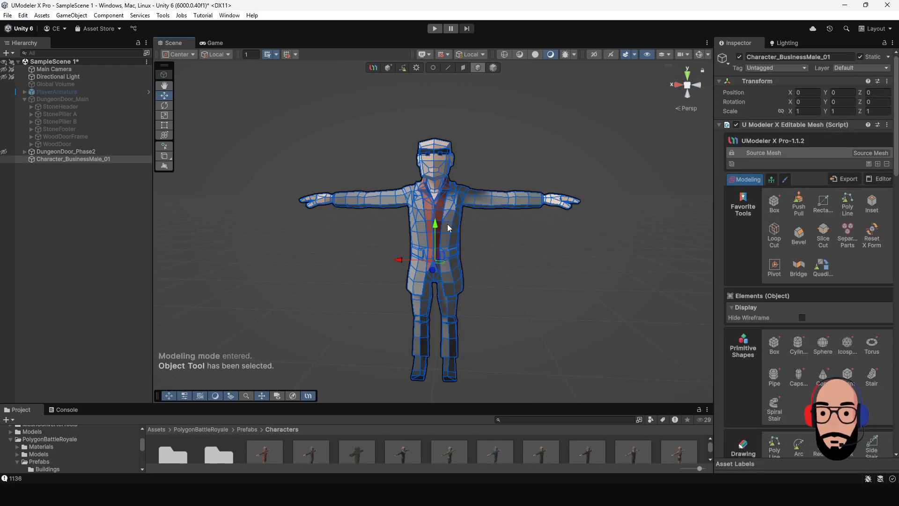
{"action": "key", "text": "f"}
{"action": "scroll", "coordinate": [472, 182], "scroll_direction": "up", "scroll_amount": 6}
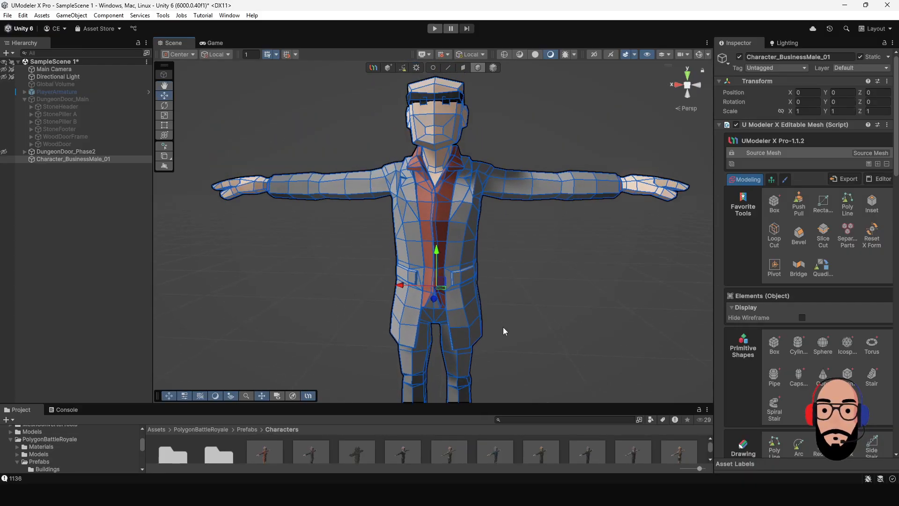
{"action": "scroll", "coordinate": [499, 248], "scroll_direction": "down", "scroll_amount": 2}
{"action": "left_click_drag", "start_coordinate": [498, 245], "coordinate": [506, 276], "text": "alt"}
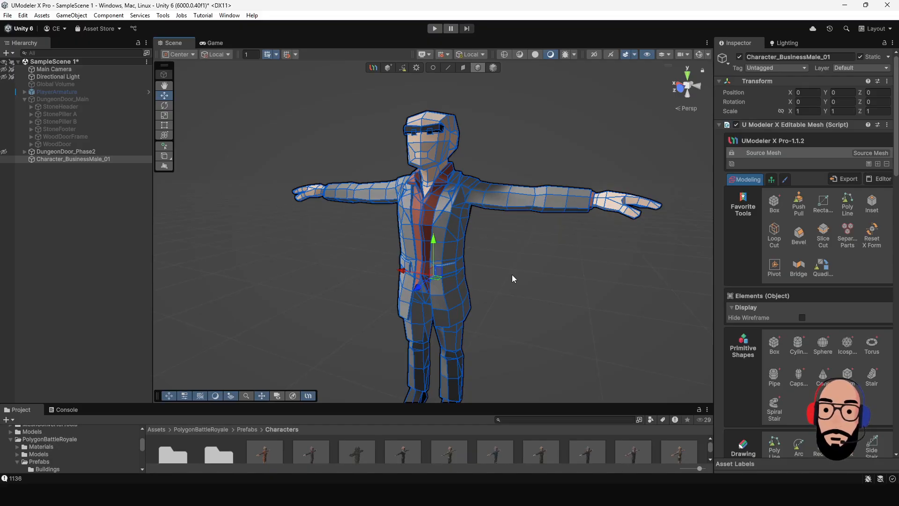
{"action": "left_click_drag", "start_coordinate": [536, 243], "coordinate": [418, 231], "text": "alt"}
Switch to face selection and select all faces of the character's left hand, stopping at the red cuff.
{"action": "left_click", "coordinate": [463, 68]}
{"action": "left_click_drag", "start_coordinate": [477, 204], "coordinate": [526, 179], "text": "alt"}
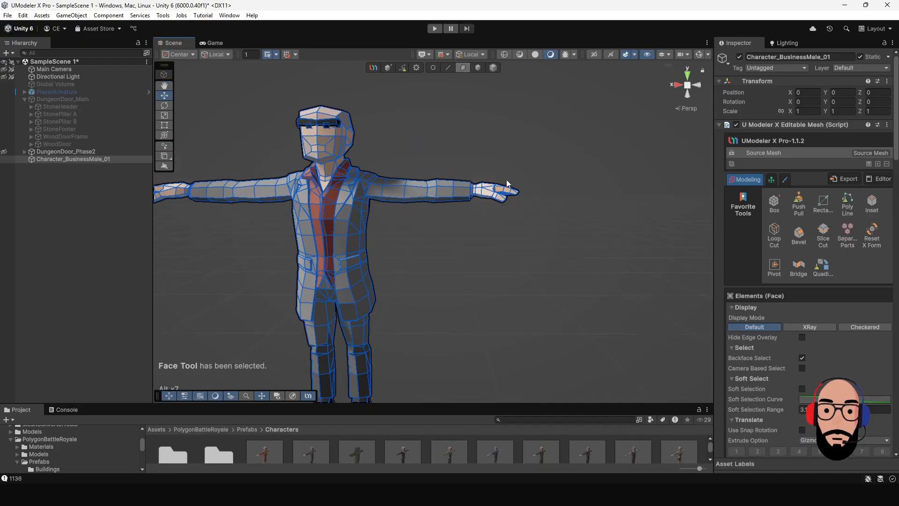
{"action": "left_click_drag", "start_coordinate": [553, 234], "coordinate": [475, 151]}
{"action": "key", "text": "f"}
{"action": "left_click_drag", "start_coordinate": [551, 180], "coordinate": [518, 260], "text": "alt"}
{"action": "left_click", "coordinate": [541, 206], "text": "shift"}
{"action": "left_click", "coordinate": [541, 209], "text": "shift"}
Set the transform handle position to Center for the selected hand faces.
{"action": "left_click_drag", "start_coordinate": [569, 255], "coordinate": [373, 291], "text": "alt"}
{"action": "scroll", "coordinate": [561, 271], "scroll_direction": "down", "scroll_amount": 3}
{"action": "middle_click_drag", "start_coordinate": [373, 291], "coordinate": [509, 294]}
{"action": "right_click_drag", "start_coordinate": [509, 294], "coordinate": [434, 243], "text": "alt"}
{"action": "left_click_drag", "start_coordinate": [434, 243], "coordinate": [450, 302], "text": "alt"}
{"action": "right_click_drag", "start_coordinate": [449, 302], "coordinate": [471, 301], "text": "alt"}
{"action": "left_click", "coordinate": [184, 55]}
{"action": "left_click", "coordinate": [184, 64]}
{"action": "middle_click_drag", "start_coordinate": [505, 299], "coordinate": [504, 306]}
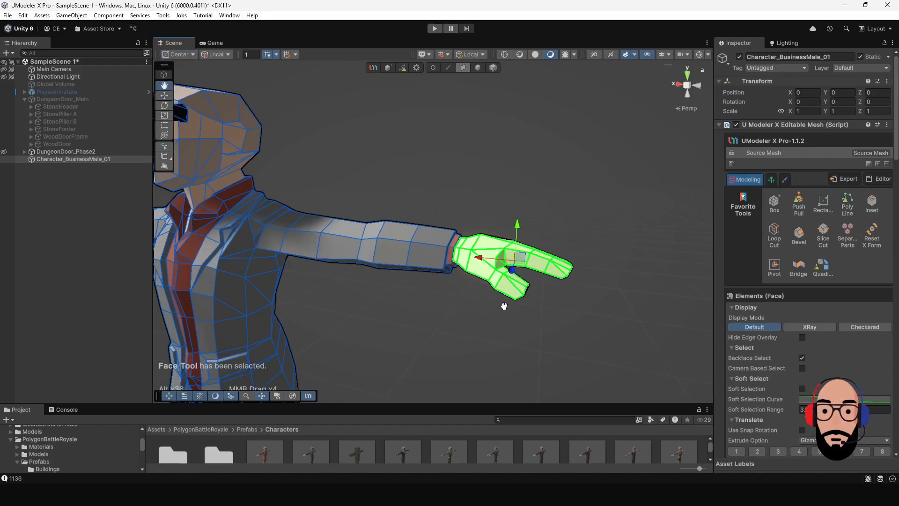
Enlarge the selected hand uniformly and shift it outward along the arm, keeping its faces selected.
{"action": "key", "text": "r"}
{"action": "left_click_drag", "start_coordinate": [516, 259], "coordinate": [540, 260]}
{"action": "key", "text": "w"}
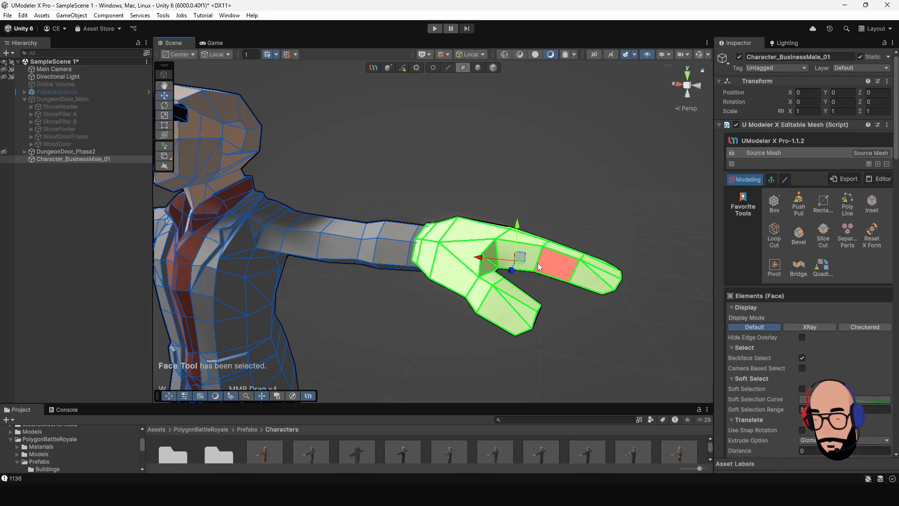
{"action": "left_click_drag", "start_coordinate": [478, 257], "coordinate": [533, 271]}
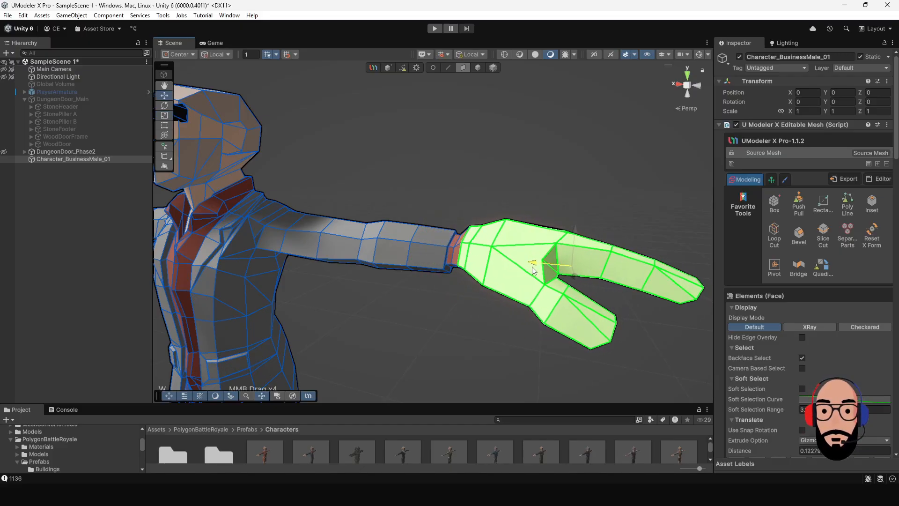
{"action": "left_click_drag", "start_coordinate": [576, 234], "coordinate": [528, 269]}
{"action": "scroll", "coordinate": [501, 258], "scroll_direction": "down", "scroll_amount": 5}
{"action": "left_click_drag", "start_coordinate": [468, 225], "coordinate": [374, 232], "text": "alt"}
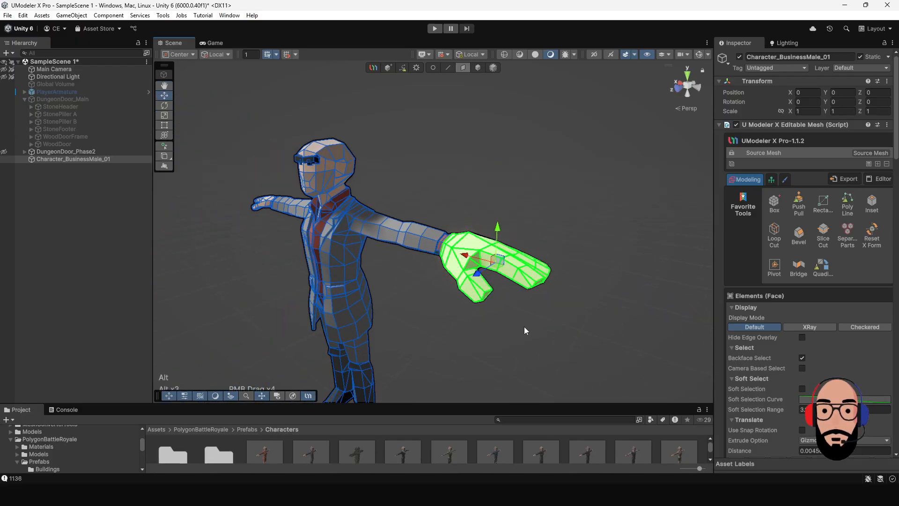
{"action": "left_click", "coordinate": [563, 297]}
{"action": "left_click_drag", "start_coordinate": [563, 297], "coordinate": [597, 266], "text": "alt"}
{"action": "key", "text": "ctrl+z"}
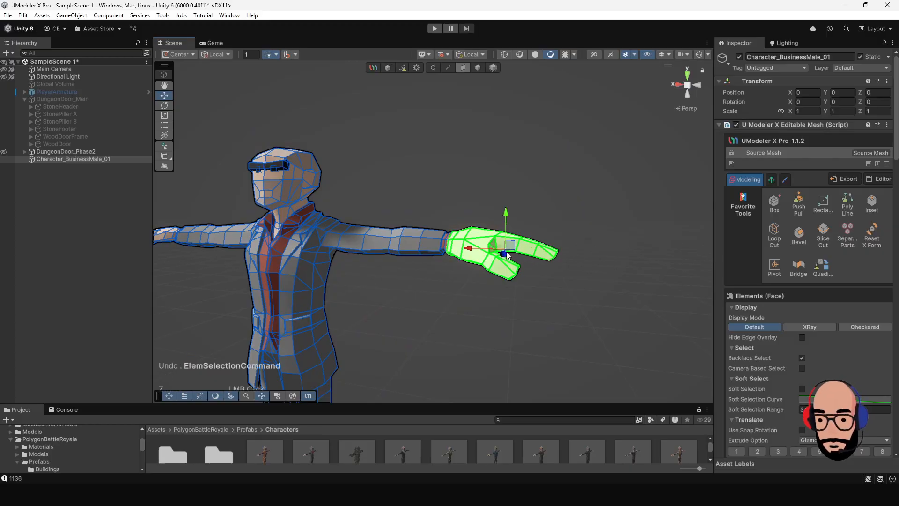
Scale the enlarged hand back down to a small size and align it with the wrist.
{"action": "left_click_drag", "start_coordinate": [505, 251], "coordinate": [448, 253]}
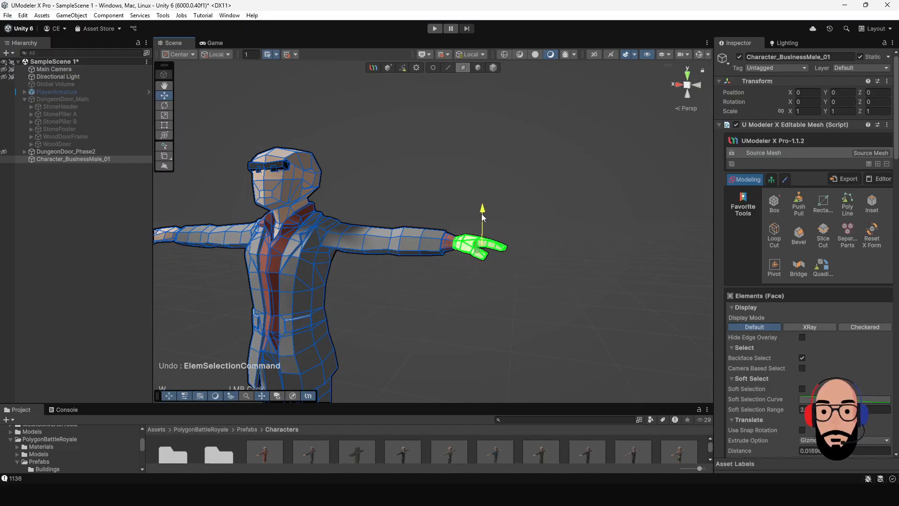
{"action": "left_click_drag", "start_coordinate": [444, 243], "coordinate": [442, 243]}
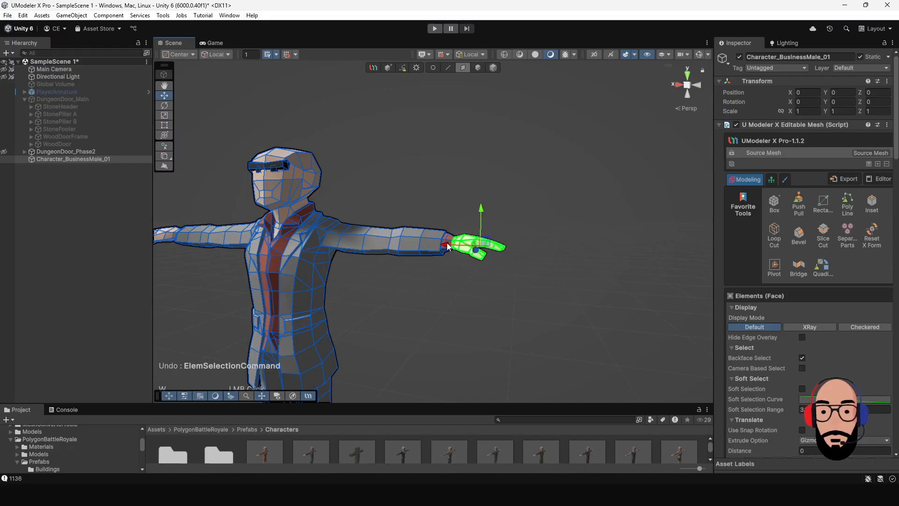
{"action": "key", "text": "f"}
{"action": "left_click_drag", "start_coordinate": [500, 248], "coordinate": [363, 275], "text": "alt"}
{"action": "left_click", "coordinate": [575, 282]}
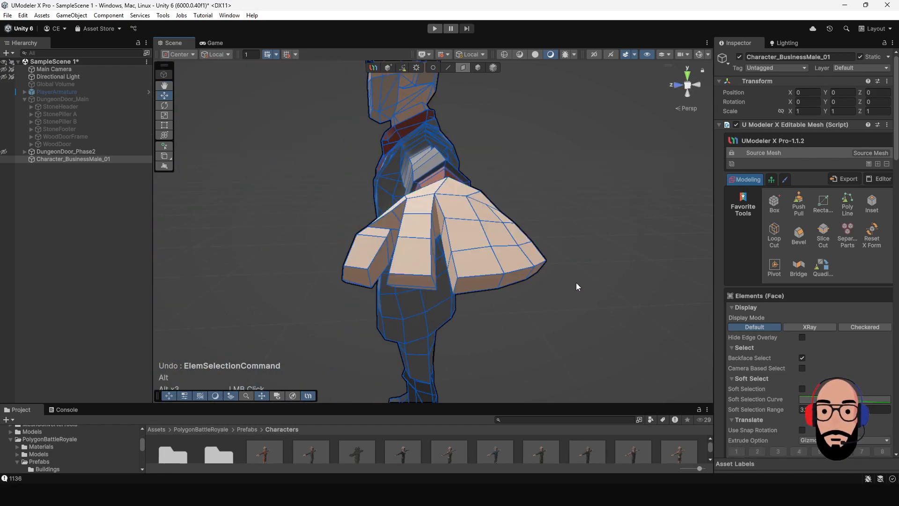
{"action": "right_click_drag", "start_coordinate": [576, 282], "coordinate": [487, 276], "text": "alt"}
{"action": "mouse_move", "coordinate": [487, 276]}
{"action": "left_mouse_down", "text": "alt"}
{"action": "mouse_move", "coordinate": [292, 218]}
{"action": "mouse_move", "coordinate": [582, 248]}
{"action": "mouse_move", "coordinate": [452, 226]}
{"action": "mouse_move", "coordinate": [418, 254]}
{"action": "mouse_move", "coordinate": [594, 249]}
{"action": "mouse_move", "coordinate": [492, 274]}
{"action": "left_mouse_up", "text": "alt"}
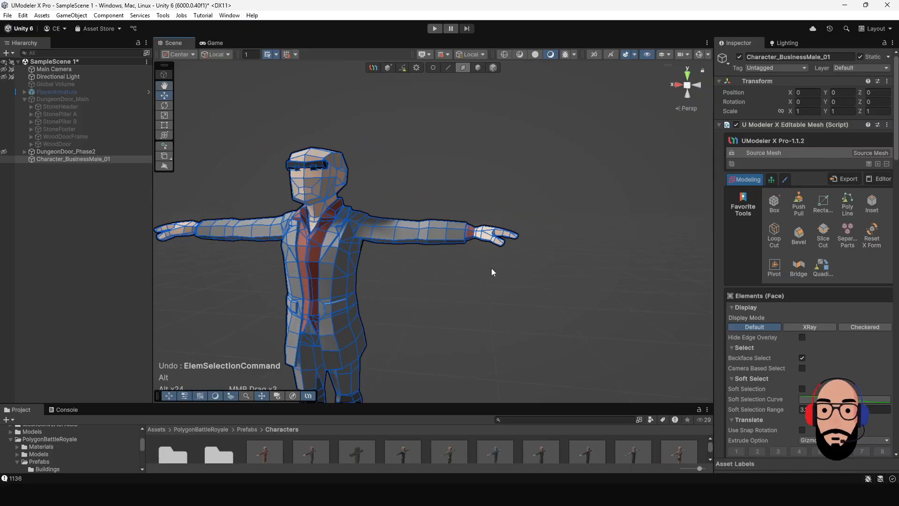
{"action": "key", "text": "ctrl+z"}
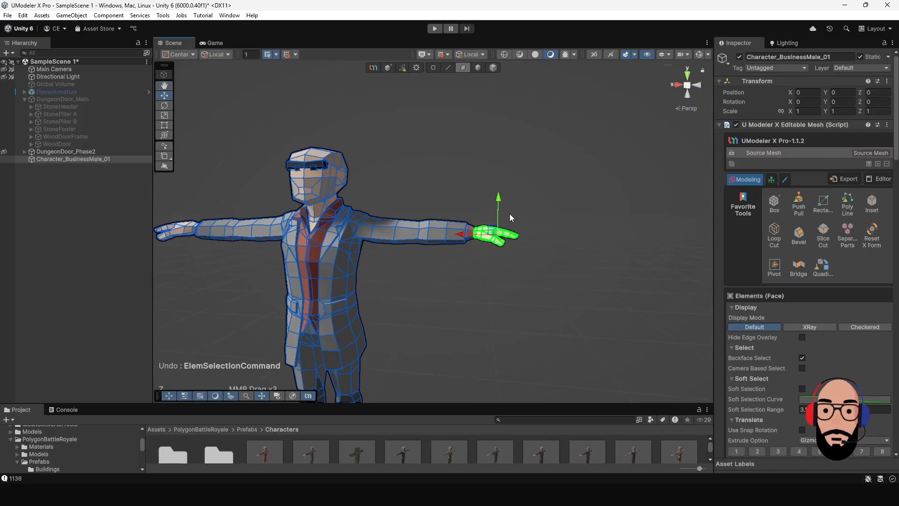
Delete the selected left hand faces so the sleeve ends in an open wrist.
{"action": "right_click_drag", "start_coordinate": [560, 189], "coordinate": [590, 346], "text": "alt"}
{"action": "middle_click_drag", "start_coordinate": [591, 346], "coordinate": [546, 317], "text": "alt"}
{"action": "mouse_move", "coordinate": [546, 318]}
{"action": "left_mouse_down", "text": "alt"}
{"action": "mouse_move", "coordinate": [455, 353]}
{"action": "mouse_move", "coordinate": [469, 317]}
{"action": "mouse_move", "coordinate": [224, 273]}
{"action": "mouse_move", "coordinate": [454, 253]}
{"action": "left_mouse_up", "text": "alt"}
{"action": "key", "text": "Delete"}
{"action": "scroll", "coordinate": [454, 252], "scroll_direction": "up", "scroll_amount": 2}
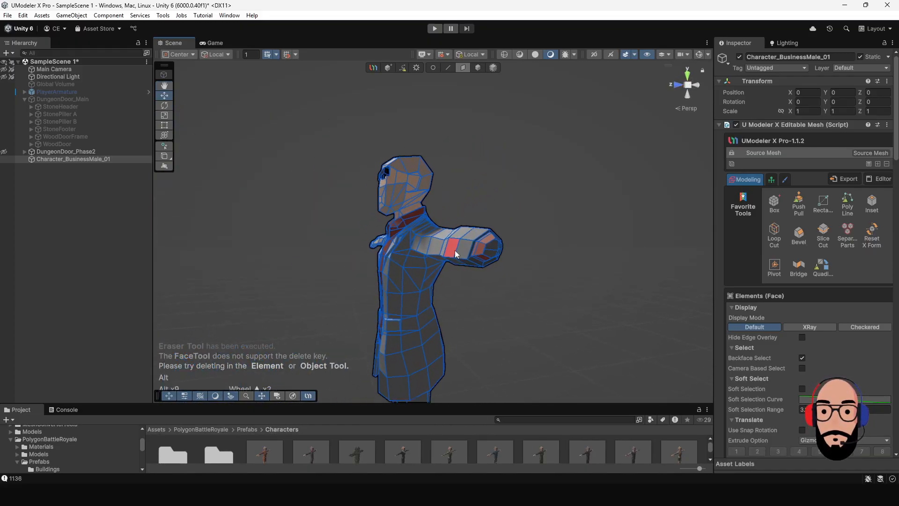
Switch to edge selection, select the open wrist's boundary loop, and close it with Bridge.
{"action": "key", "text": "2"}
{"action": "left_click", "coordinate": [488, 243]}
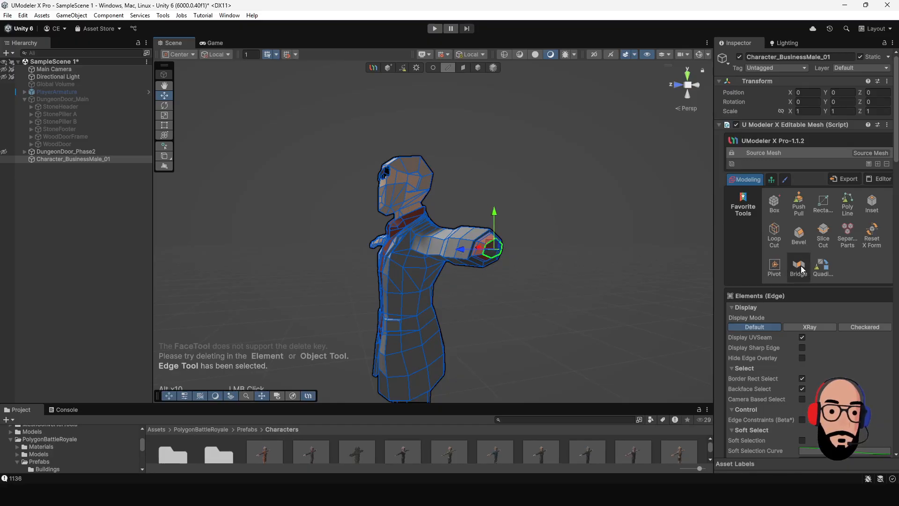
{"action": "left_click_drag", "start_coordinate": [538, 288], "coordinate": [611, 289], "text": "alt"}
{"action": "middle_click_drag", "start_coordinate": [470, 301], "coordinate": [591, 308]}
{"action": "right_click_drag", "start_coordinate": [591, 308], "coordinate": [464, 219], "text": "alt"}
{"action": "middle_click_drag", "start_coordinate": [481, 260], "coordinate": [478, 233]}
{"action": "right_click_drag", "start_coordinate": [478, 233], "coordinate": [451, 229], "text": "alt"}
{"action": "left_click_drag", "start_coordinate": [451, 228], "coordinate": [472, 257], "text": "alt"}
{"action": "key", "text": "f"}
{"action": "right_click_drag", "start_coordinate": [473, 256], "coordinate": [441, 209], "text": "alt"}
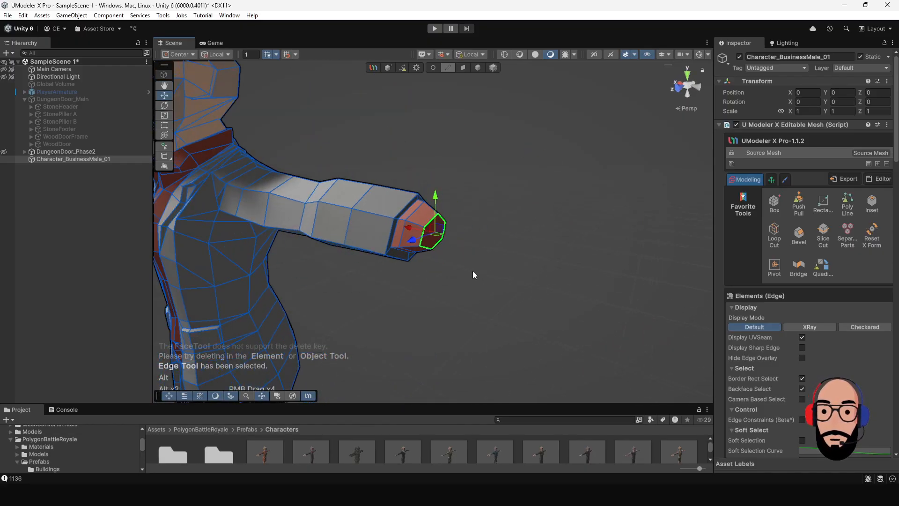
Select the wrist's cap face, inset it slightly, and extrude it outward along the arm into a thin rod.
{"action": "left_click", "coordinate": [463, 67]}
{"action": "left_click", "coordinate": [432, 239]}
{"action": "key", "text": "r"}
{"action": "key", "text": "shift"}
{"action": "key", "text": "shift"}
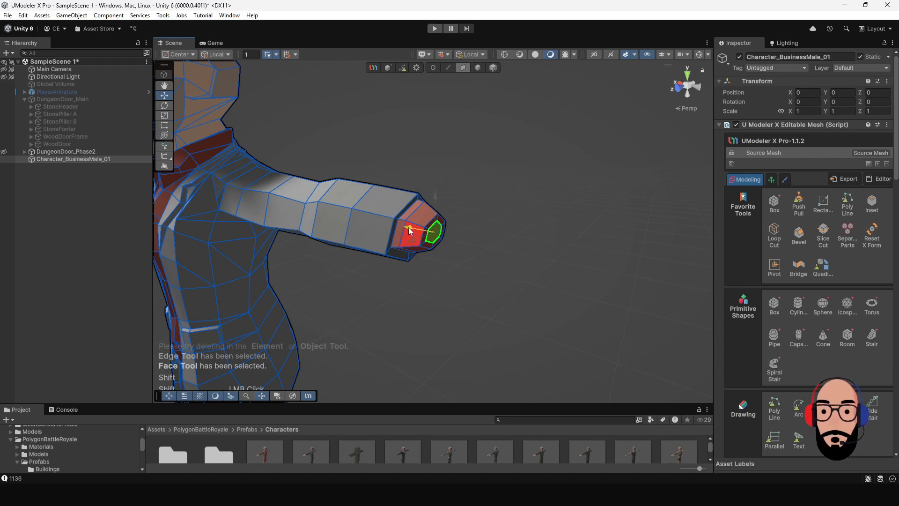
{"action": "left_click_drag", "start_coordinate": [409, 230], "coordinate": [486, 250], "text": "shift"}
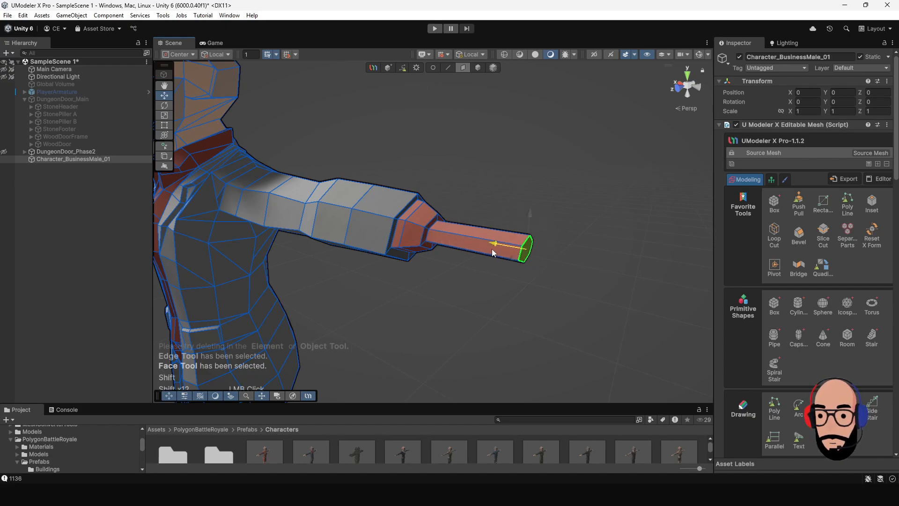
Scale down the rod's end face to taper it into a spike and clear the selection.
{"action": "key", "text": "r"}
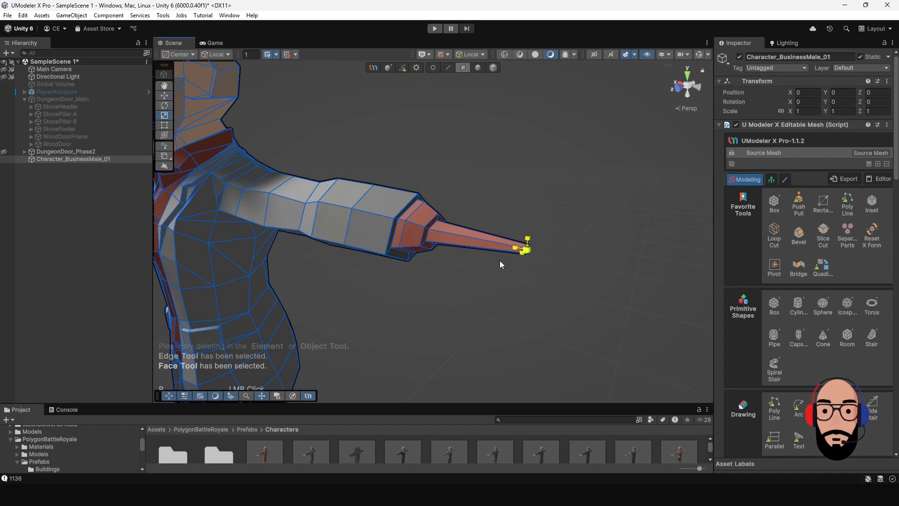
{"action": "key", "text": "w"}
{"action": "left_click", "coordinate": [498, 290]}
Examine the spiked arm and the rest of the modified character from several angles and distances.
{"action": "right_click_drag", "start_coordinate": [498, 290], "coordinate": [335, 122], "text": "alt"}
{"action": "middle_click_drag", "start_coordinate": [442, 252], "coordinate": [477, 224], "text": "alt"}
{"action": "mouse_move", "coordinate": [477, 224]}
{"action": "left_mouse_down", "text": "alt"}
{"action": "mouse_move", "coordinate": [383, 232]}
{"action": "mouse_move", "coordinate": [181, 209]}
{"action": "mouse_move", "coordinate": [512, 185]}
{"action": "mouse_move", "coordinate": [473, 208]}
{"action": "left_mouse_up", "text": "alt"}
{"action": "middle_click_drag", "start_coordinate": [473, 209], "coordinate": [558, 195], "text": "alt"}
{"action": "right_click_drag", "start_coordinate": [558, 194], "coordinate": [478, 185], "text": "alt"}
{"action": "left_click_drag", "start_coordinate": [478, 184], "coordinate": [358, 244], "text": "alt"}
{"action": "left_click_drag", "start_coordinate": [475, 210], "coordinate": [524, 309], "text": "alt"}
{"action": "right_click_drag", "start_coordinate": [524, 309], "coordinate": [564, 285], "text": "alt"}
{"action": "left_click_drag", "start_coordinate": [564, 285], "coordinate": [588, 246], "text": "alt"}
{"action": "right_click_drag", "start_coordinate": [589, 245], "coordinate": [487, 220], "text": "alt"}
{"action": "left_click_drag", "start_coordinate": [487, 220], "coordinate": [471, 180], "text": "alt"}
{"action": "right_click_drag", "start_coordinate": [471, 179], "coordinate": [425, 204], "text": "alt"}
{"action": "left_click_drag", "start_coordinate": [425, 205], "coordinate": [461, 181], "text": "alt"}
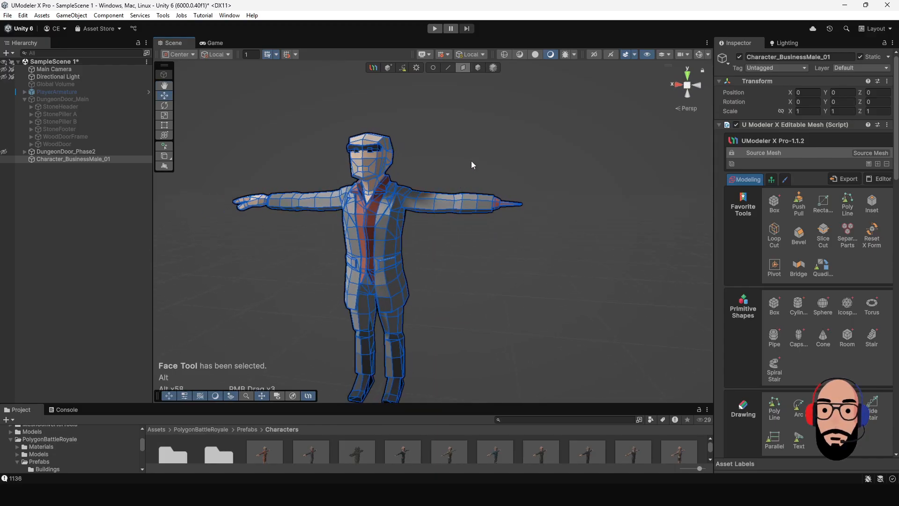
{"action": "middle_click_drag", "start_coordinate": [440, 178], "coordinate": [494, 164], "text": "alt"}
{"action": "left_click", "coordinate": [492, 190]}
{"action": "right_click_drag", "start_coordinate": [492, 189], "coordinate": [439, 203], "text": "alt"}
{"action": "left_click_drag", "start_coordinate": [440, 203], "coordinate": [424, 224], "text": "alt"}
{"action": "middle_click_drag", "start_coordinate": [414, 235], "coordinate": [403, 240]}
{"action": "right_click_drag", "start_coordinate": [404, 241], "coordinate": [444, 277], "text": "alt"}
{"action": "left_click_drag", "start_coordinate": [443, 277], "coordinate": [424, 253], "text": "alt"}
{"action": "right_click_drag", "start_coordinate": [424, 252], "coordinate": [506, 319], "text": "alt"}
{"action": "middle_click_drag", "start_coordinate": [490, 299], "coordinate": [504, 288], "text": "alt"}
{"action": "left_click_drag", "start_coordinate": [504, 289], "coordinate": [453, 271], "text": "alt"}
{"action": "right_click_drag", "start_coordinate": [454, 271], "coordinate": [482, 347], "text": "alt"}
{"action": "left_click_drag", "start_coordinate": [475, 300], "coordinate": [476, 281], "text": "alt"}
{"action": "right_click_drag", "start_coordinate": [476, 281], "coordinate": [405, 244], "text": "alt"}
{"action": "middle_click_drag", "start_coordinate": [412, 253], "coordinate": [470, 267], "text": "alt"}
{"action": "left_click_drag", "start_coordinate": [470, 269], "coordinate": [317, 273], "text": "alt"}
{"action": "scroll", "coordinate": [442, 236], "scroll_direction": "down", "scroll_amount": 3}
{"action": "left_click_drag", "start_coordinate": [442, 236], "coordinate": [423, 231], "text": "alt"}
{"action": "right_click_drag", "start_coordinate": [423, 231], "coordinate": [490, 295], "text": "alt"}
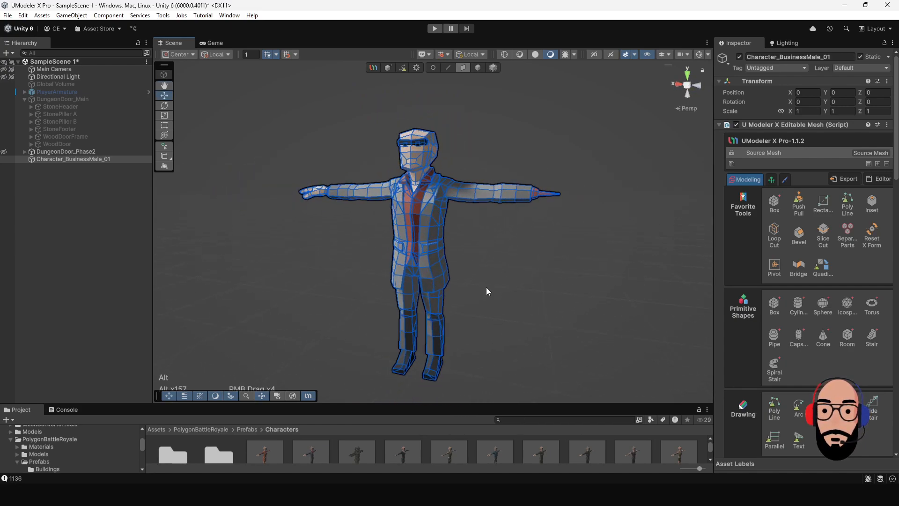
{"action": "left_click_drag", "start_coordinate": [490, 295], "coordinate": [439, 286], "text": "alt"}
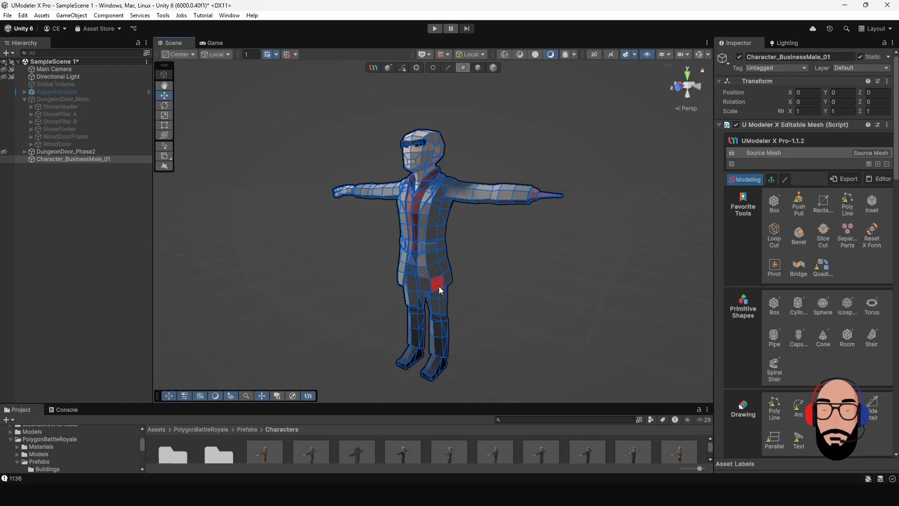
Switch back to object mode and deselect the character to show it without its wireframe.
{"action": "left_click", "coordinate": [478, 68]}
{"action": "left_click", "coordinate": [315, 214]}
{"action": "left_click", "coordinate": [413, 225]}
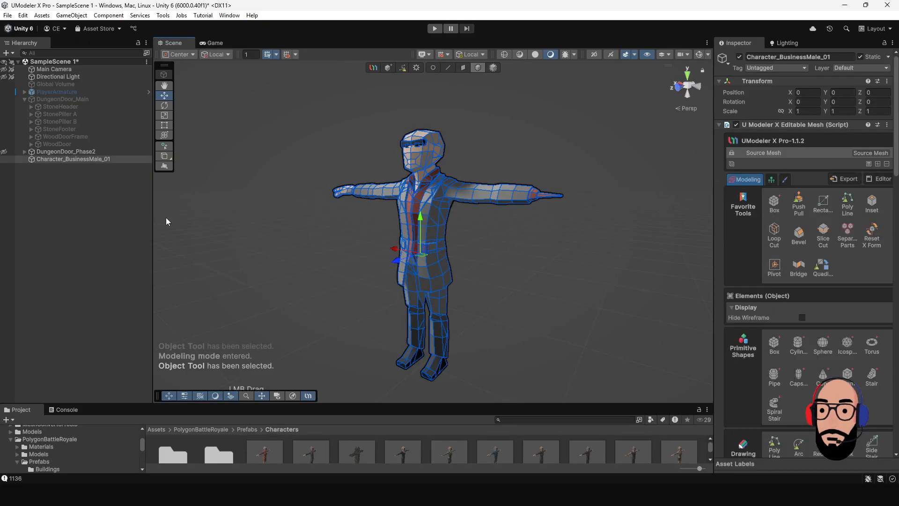
{"action": "left_click", "coordinate": [110, 207]}
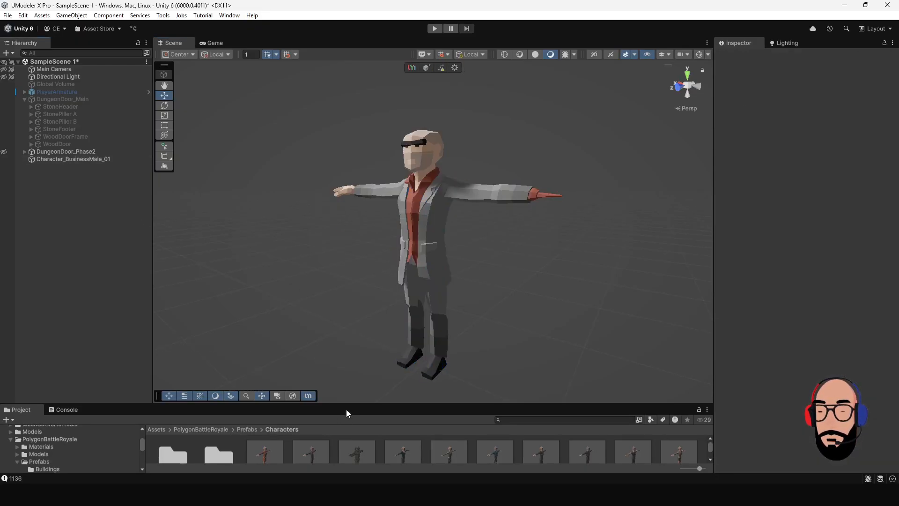
Enlarge the asset browser and open the Props folder of the PolygonBattleRoyale prefabs.
{"action": "left_click_drag", "start_coordinate": [348, 405], "coordinate": [329, 311]}
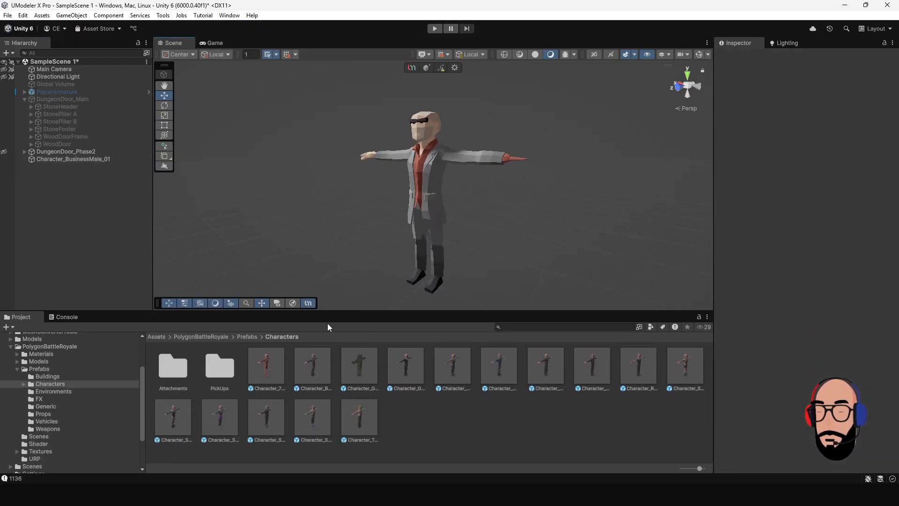
{"action": "left_click", "coordinate": [64, 392]}
{"action": "left_click", "coordinate": [59, 385]}
{"action": "left_click", "coordinate": [54, 377]}
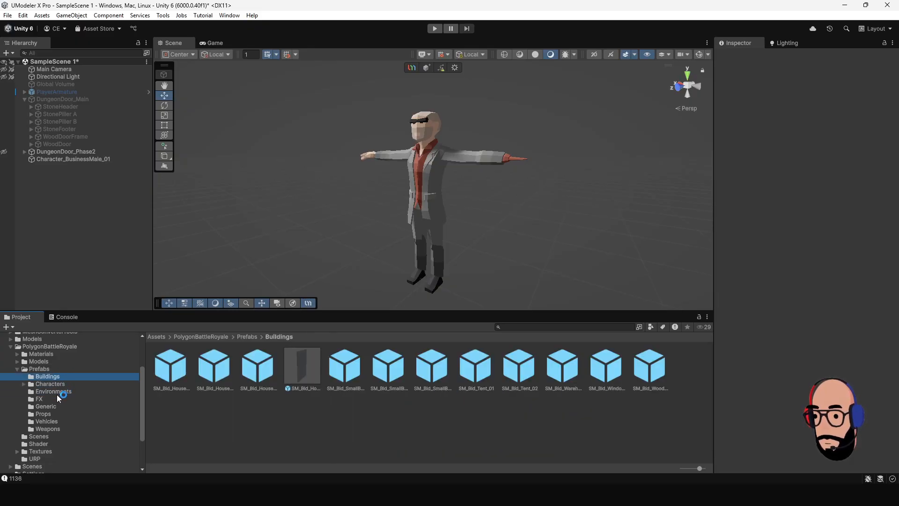
{"action": "left_click", "coordinate": [47, 414]}
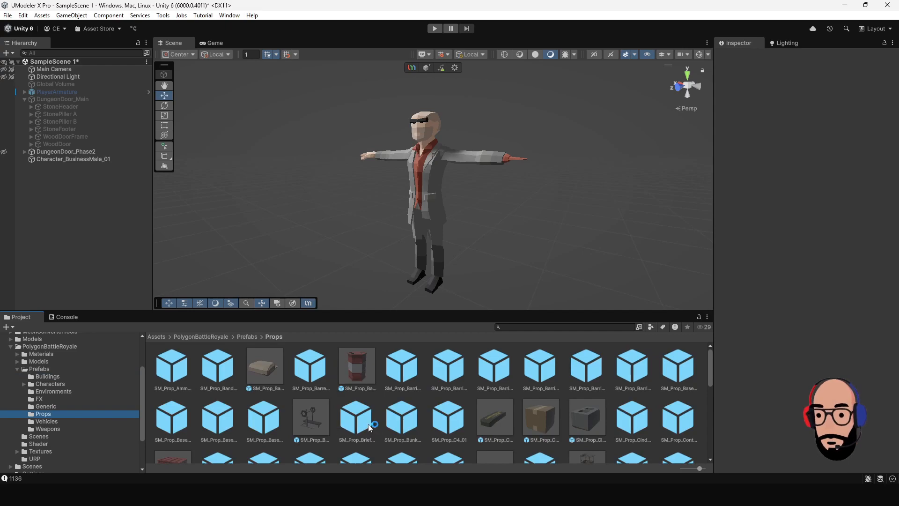
Find the SM_Prop_Pallet_Loaded_02 prefab, place it in the scene beside the character, and frame it.
{"action": "scroll", "coordinate": [383, 415], "scroll_direction": "down", "scroll_amount": 3}
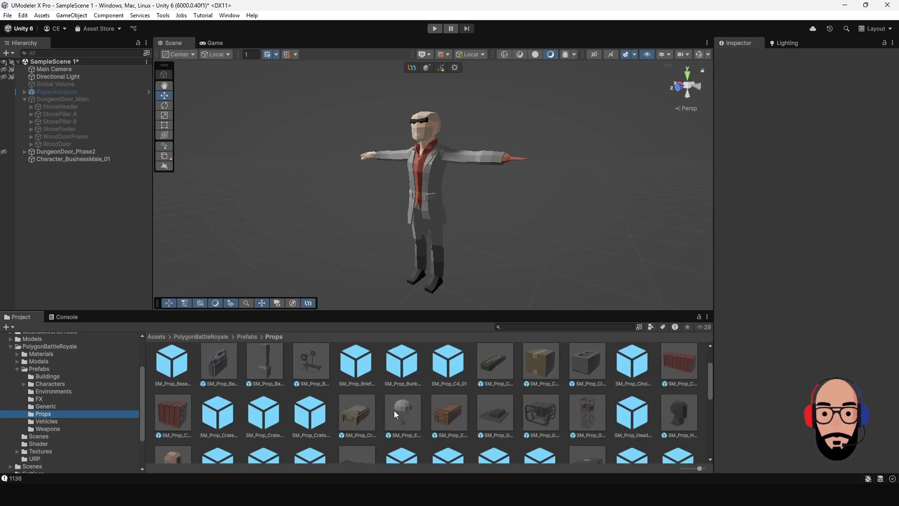
{"action": "scroll", "coordinate": [314, 396], "scroll_direction": "down", "scroll_amount": 3}
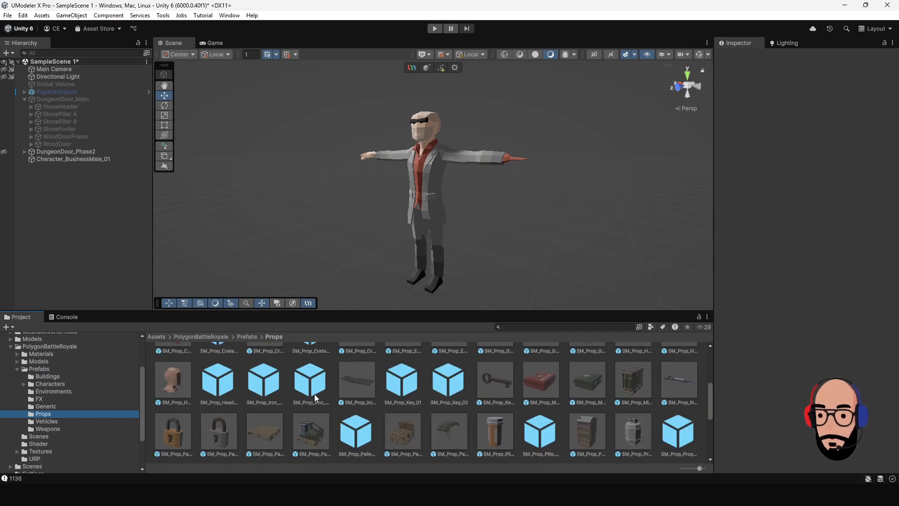
{"action": "scroll", "coordinate": [436, 405], "scroll_direction": "down", "scroll_amount": 1}
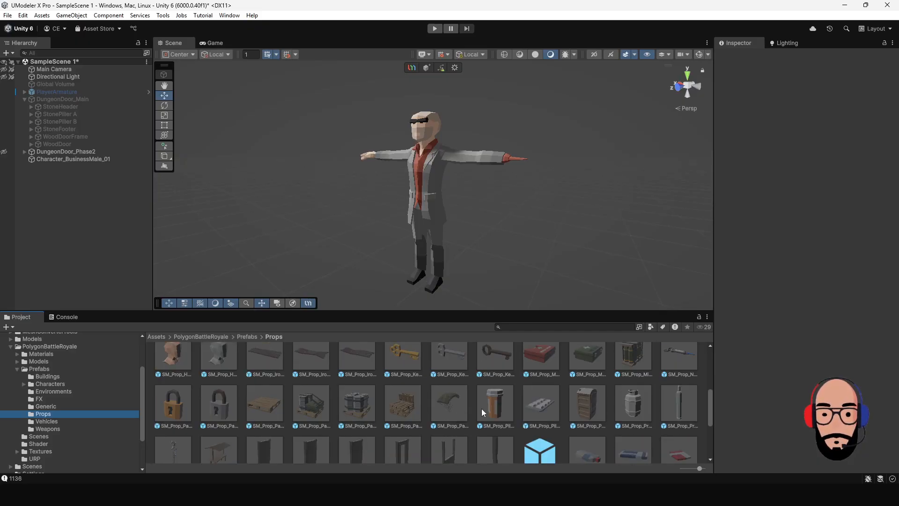
{"action": "scroll", "coordinate": [281, 417], "scroll_direction": "down", "scroll_amount": 1}
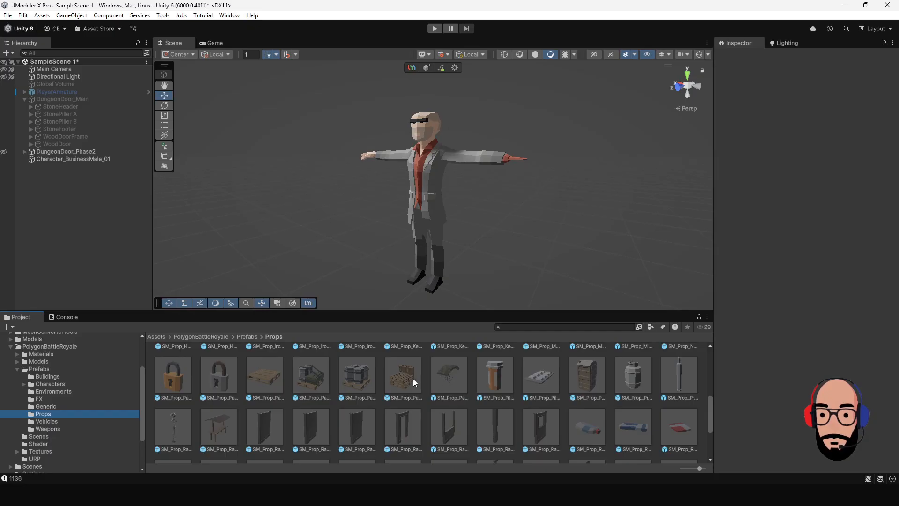
{"action": "left_click_drag", "start_coordinate": [356, 381], "coordinate": [378, 195]}
{"action": "key", "text": "f"}
{"action": "scroll", "coordinate": [379, 195], "scroll_direction": "down", "scroll_amount": 3}
Convert the SM_Prop_Pallet_Loaded_02 instance into an editable UModeler X mesh.
{"action": "right_click", "coordinate": [81, 166]}
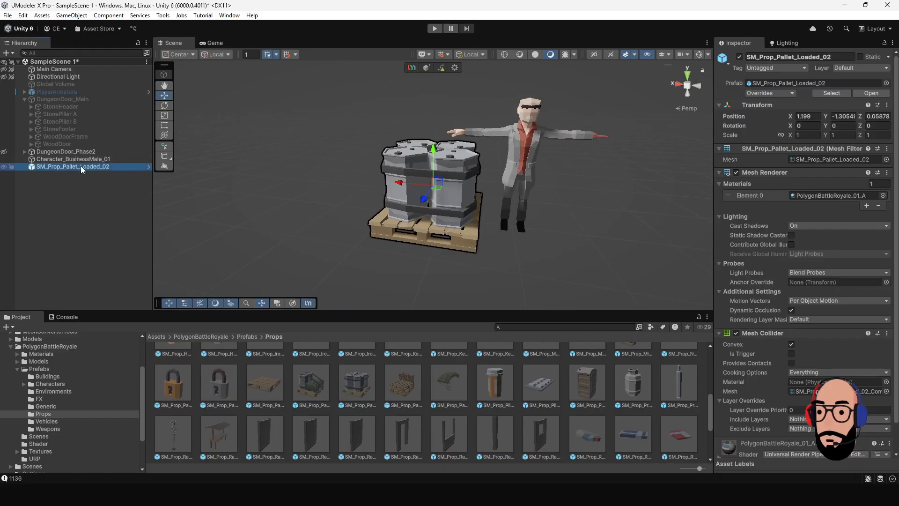
{"action": "mouse_move", "coordinate": [193, 359]}
{"action": "left_click", "coordinate": [279, 359]}
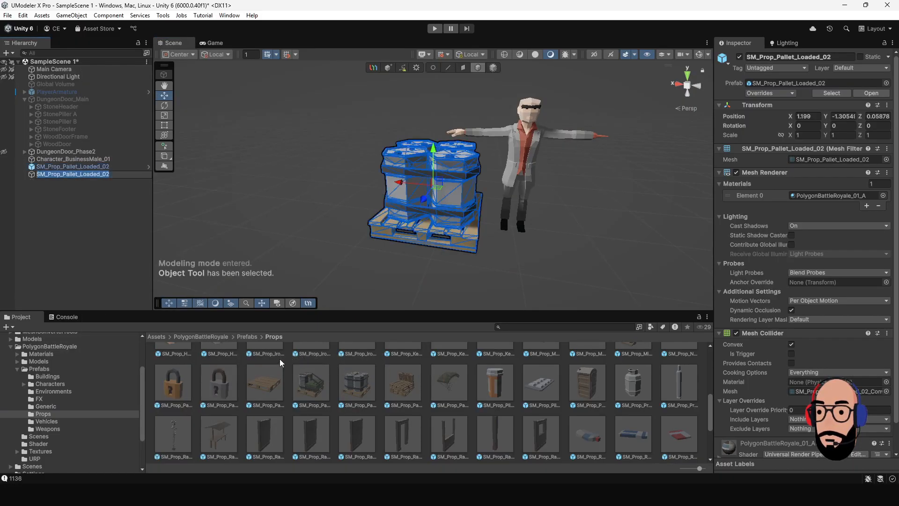
Move the editable pallet mesh clear of the original prefab instance and delete the original.
{"action": "left_click_drag", "start_coordinate": [400, 188], "coordinate": [298, 192]}
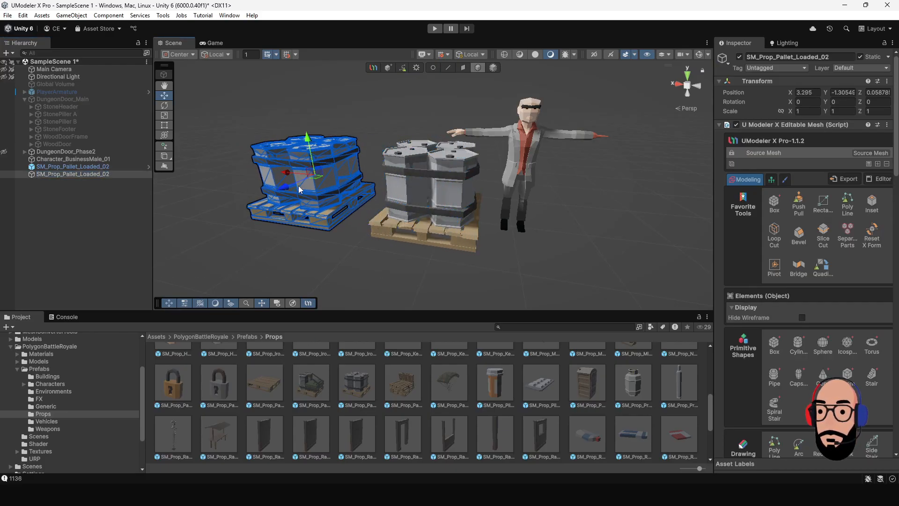
{"action": "left_click", "coordinate": [421, 165]}
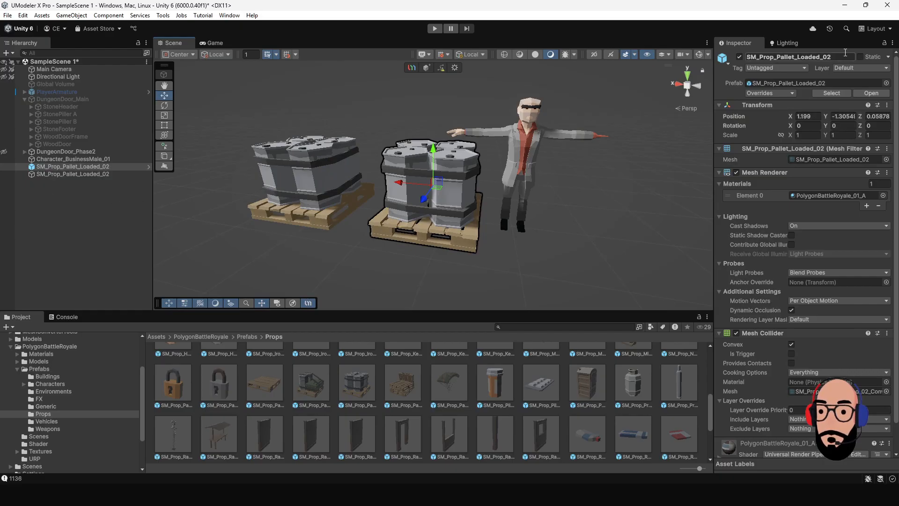
{"action": "key", "text": "Delete"}
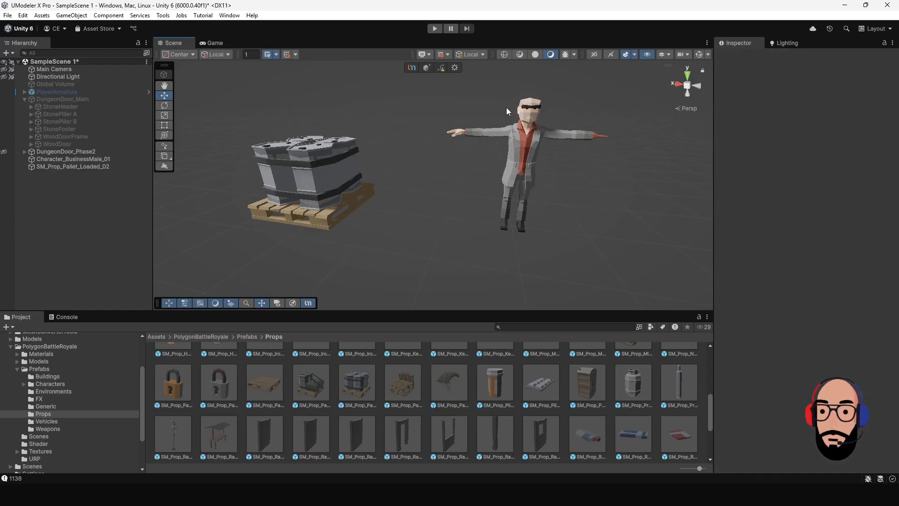
Move the editable pallet closer to the character, to about X 2.2, and frame it.
{"action": "left_click", "coordinate": [335, 165]}
{"action": "left_click_drag", "start_coordinate": [288, 175], "coordinate": [342, 180]}
{"action": "key", "text": "f"}
{"action": "left_click_drag", "start_coordinate": [489, 175], "coordinate": [518, 212], "text": "alt"}
{"action": "scroll", "coordinate": [471, 179], "scroll_direction": "down", "scroll_amount": 3}
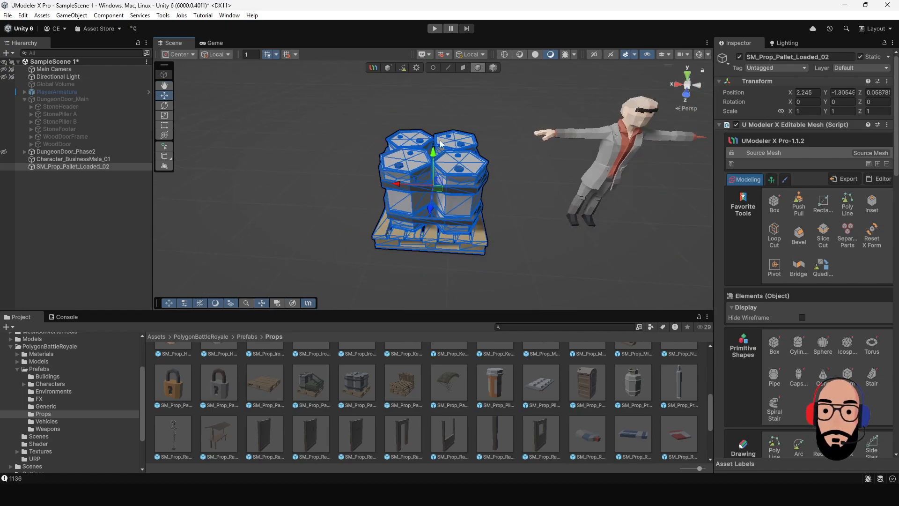
Select all faces of the loaded pallet and quadify the mesh with the AllFace type.
{"action": "left_click", "coordinate": [464, 68]}
{"action": "left_click_drag", "start_coordinate": [331, 98], "coordinate": [516, 293]}
{"action": "left_click_drag", "start_coordinate": [526, 243], "coordinate": [666, 264], "text": "alt"}
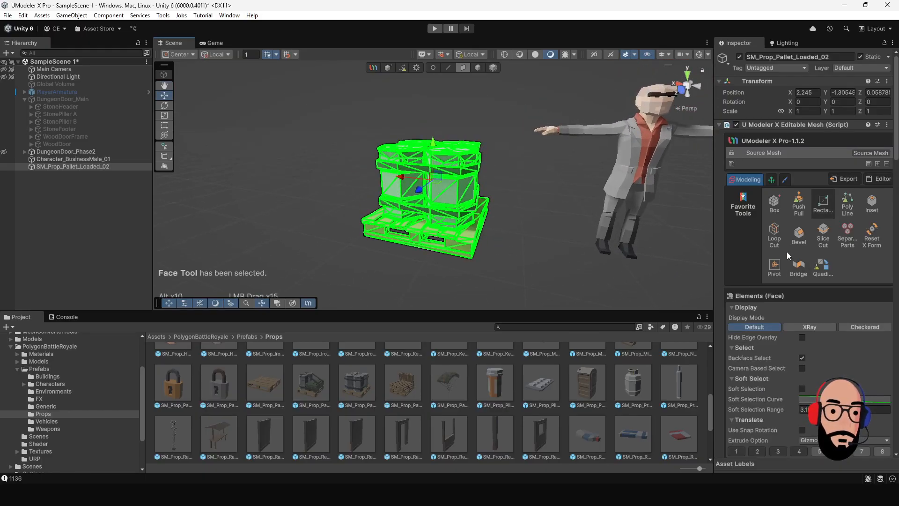
{"action": "left_click", "coordinate": [822, 267]}
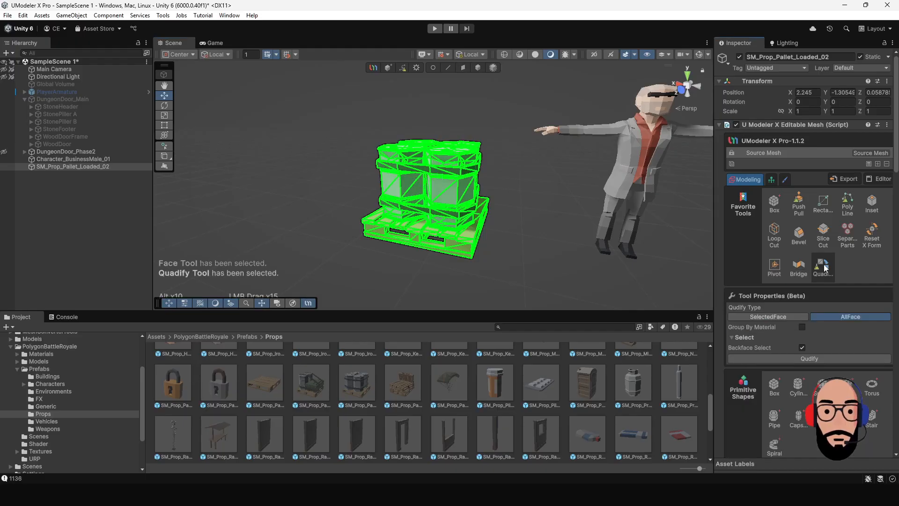
{"action": "scroll", "coordinate": [823, 267], "scroll_direction": "down", "scroll_amount": 1}
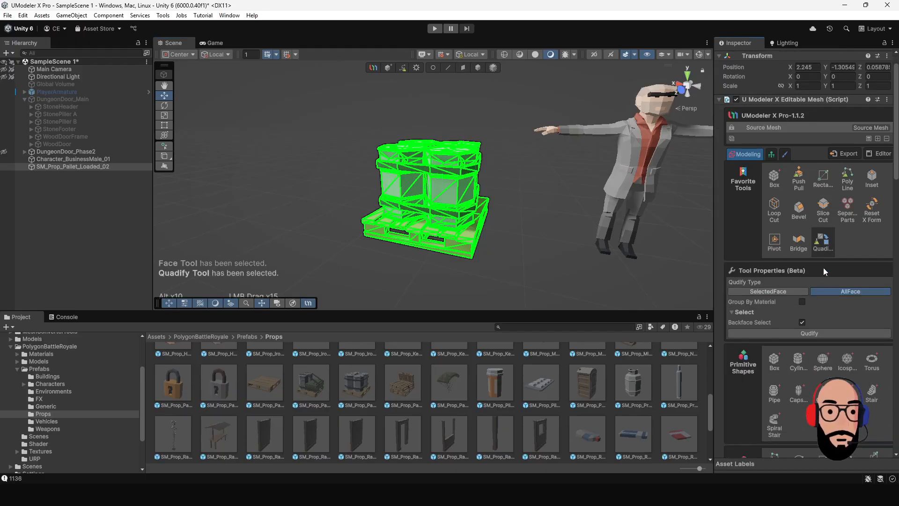
{"action": "left_click", "coordinate": [787, 333]}
{"action": "left_click_drag", "start_coordinate": [345, 195], "coordinate": [369, 201], "text": "alt"}
{"action": "right_click_drag", "start_coordinate": [369, 201], "coordinate": [547, 259], "text": "alt"}
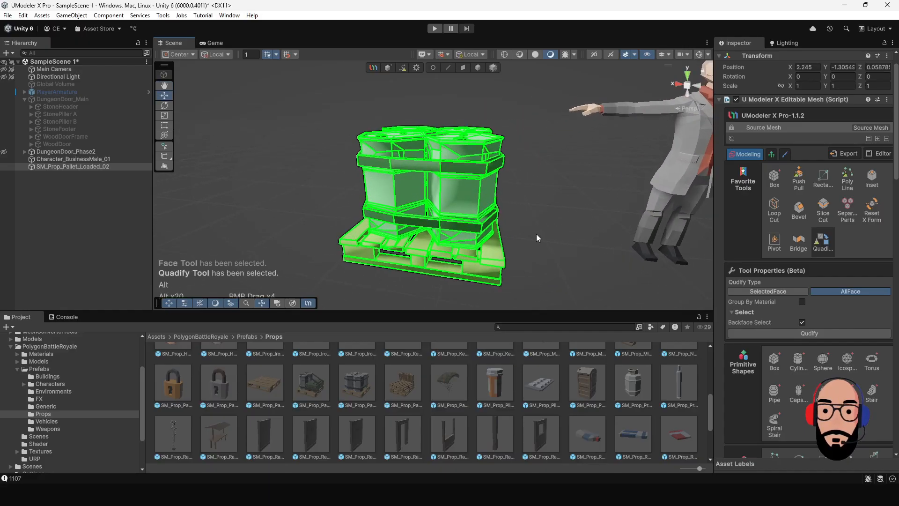
Examine the pallet's quadified topology from several angles, comparing its object-mode wireframe with the full face selection.
{"action": "left_click", "coordinate": [487, 69]}
{"action": "left_click_drag", "start_coordinate": [584, 167], "coordinate": [497, 200], "text": "alt"}
{"action": "left_click", "coordinate": [463, 67]}
{"action": "left_click_drag", "start_coordinate": [317, 114], "coordinate": [520, 293]}
{"action": "scroll", "coordinate": [759, 253], "scroll_direction": "up", "scroll_amount": 2}
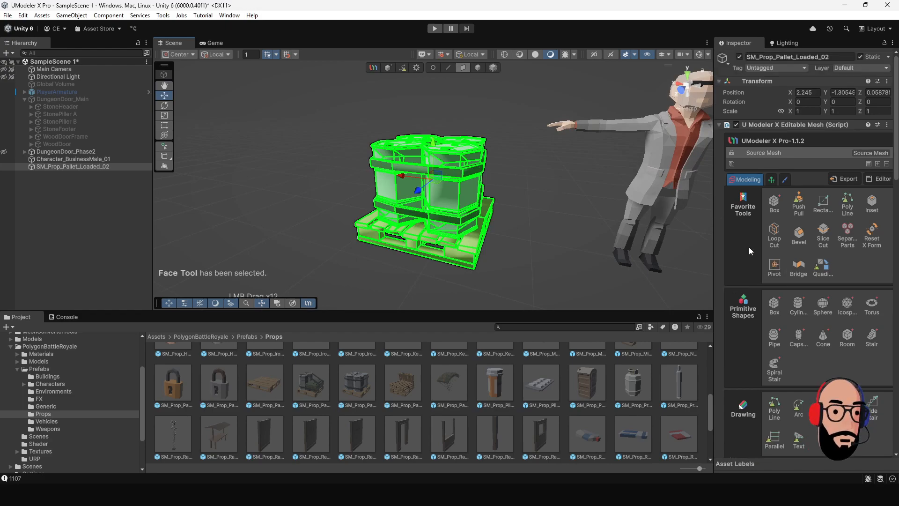
{"action": "key", "text": "alt"}
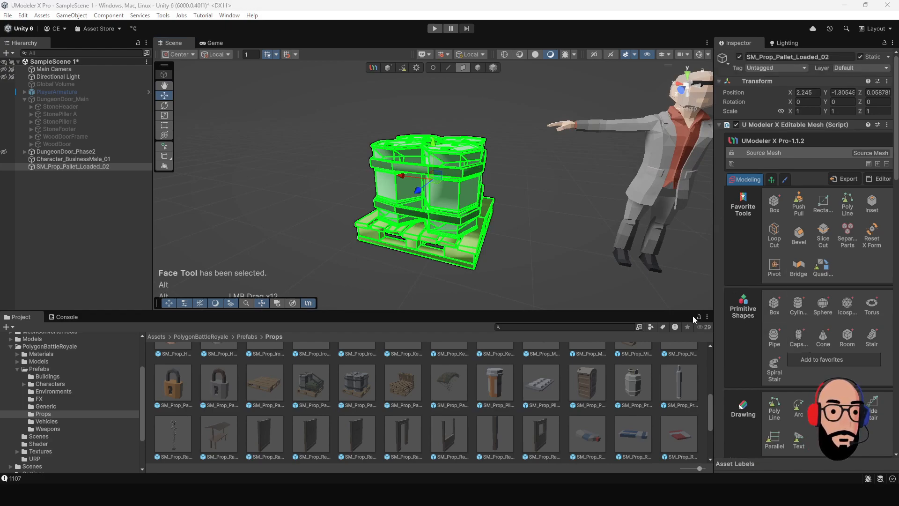
{"action": "left_click", "coordinate": [478, 68]}
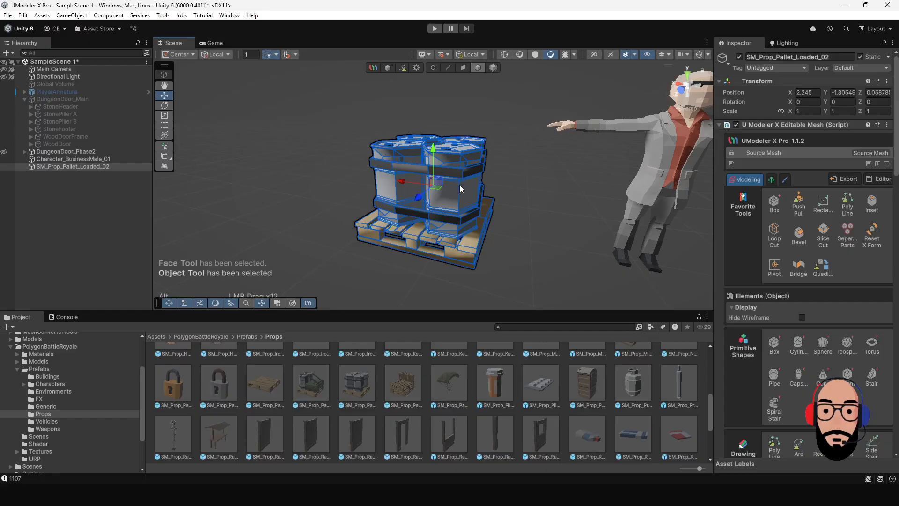
{"action": "left_click_drag", "start_coordinate": [549, 252], "coordinate": [353, 233], "text": "alt"}
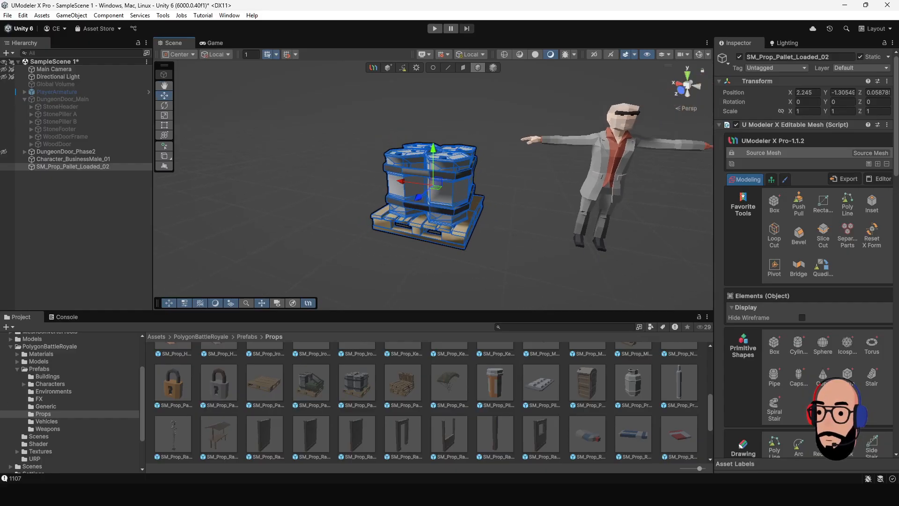
{"action": "key", "text": "3"}
{"action": "right_click_drag", "start_coordinate": [484, 218], "coordinate": [796, 281], "text": "alt"}
{"action": "scroll", "coordinate": [810, 330], "scroll_direction": "down", "scroll_amount": 3}
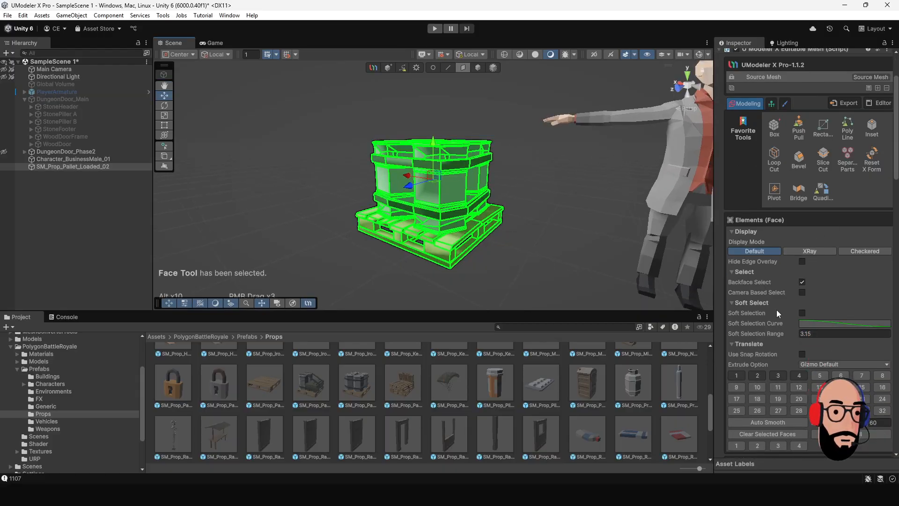
{"action": "left_click_drag", "start_coordinate": [474, 189], "coordinate": [508, 191], "text": "alt"}
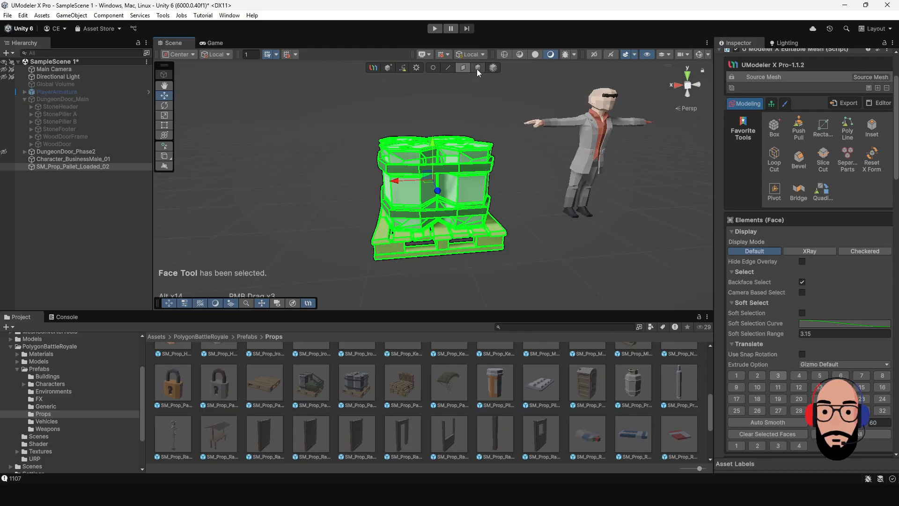
Switch the loaded pallet back to object mode.
{"action": "left_click", "coordinate": [477, 69]}
{"action": "left_click", "coordinate": [520, 185]}
{"action": "left_click_drag", "start_coordinate": [538, 240], "coordinate": [451, 250], "text": "alt"}
{"action": "left_click", "coordinate": [451, 250]}
{"action": "scroll", "coordinate": [487, 226], "scroll_direction": "down", "scroll_amount": 2}
{"action": "left_click_drag", "start_coordinate": [487, 226], "coordinate": [412, 195], "text": "alt"}
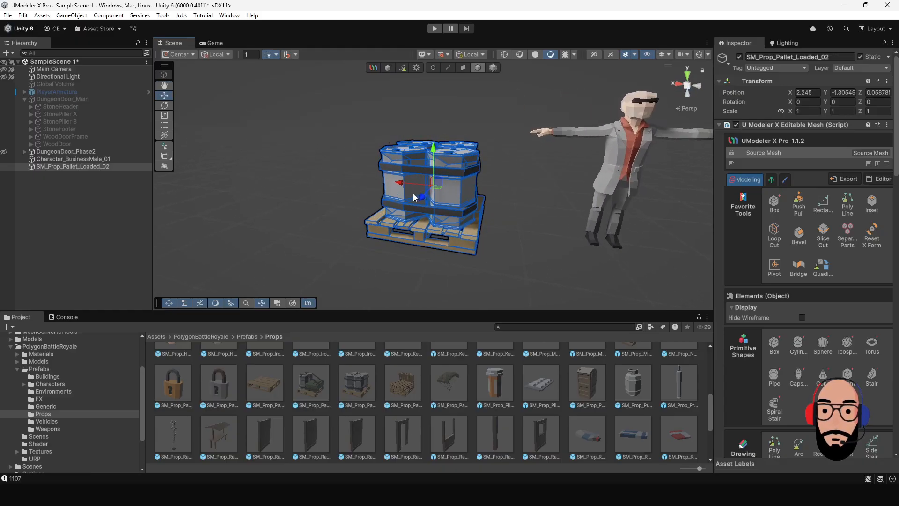
{"action": "left_click_drag", "start_coordinate": [460, 213], "coordinate": [538, 247], "text": "alt"}
{"action": "scroll", "coordinate": [538, 247], "scroll_direction": "up", "scroll_amount": 3}
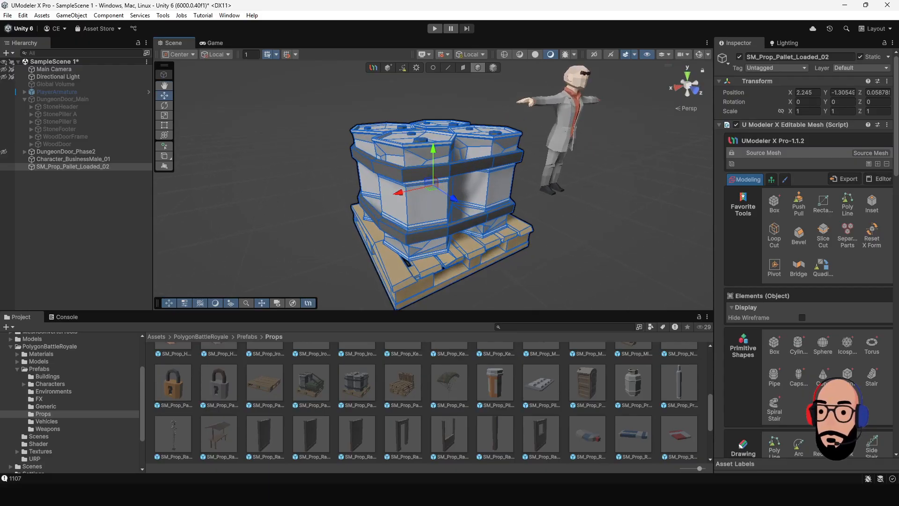
Examine the pallet's barrels, straps and wooden base from several angles and distances.
{"action": "scroll", "coordinate": [474, 188], "scroll_direction": "down", "scroll_amount": 3}
{"action": "scroll", "coordinate": [513, 294], "scroll_direction": "up", "scroll_amount": 3}
{"action": "left_click_drag", "start_coordinate": [513, 294], "coordinate": [440, 242], "text": "alt"}
{"action": "scroll", "coordinate": [425, 178], "scroll_direction": "down", "scroll_amount": 3}
{"action": "scroll", "coordinate": [498, 236], "scroll_direction": "up", "scroll_amount": 3}
{"action": "left_click_drag", "start_coordinate": [500, 202], "coordinate": [445, 201], "text": "alt"}
{"action": "scroll", "coordinate": [427, 209], "scroll_direction": "up", "scroll_amount": 4}
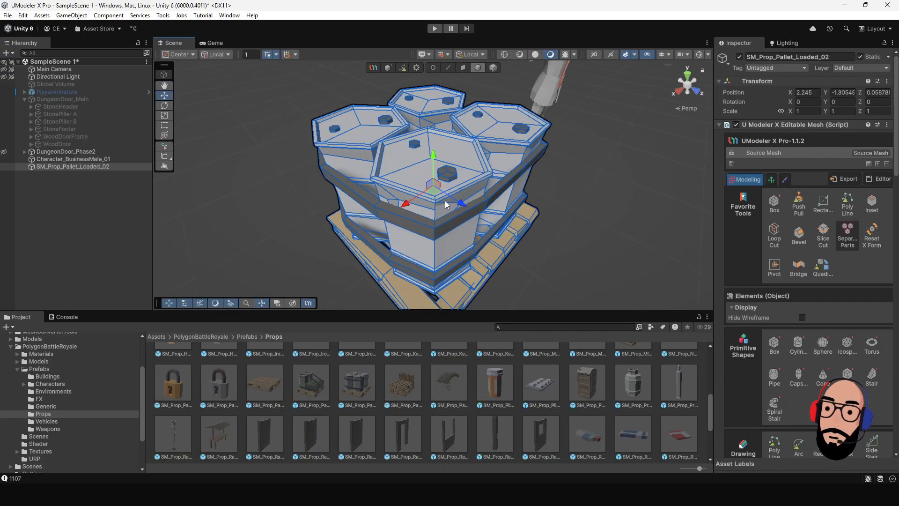
{"action": "scroll", "coordinate": [476, 220], "scroll_direction": "down", "scroll_amount": 3}
{"action": "left_click_drag", "start_coordinate": [476, 220], "coordinate": [472, 171], "text": "alt"}
{"action": "right_click_drag", "start_coordinate": [472, 171], "coordinate": [459, 211], "text": "alt"}
{"action": "left_click_drag", "start_coordinate": [534, 184], "coordinate": [486, 173], "text": "alt"}
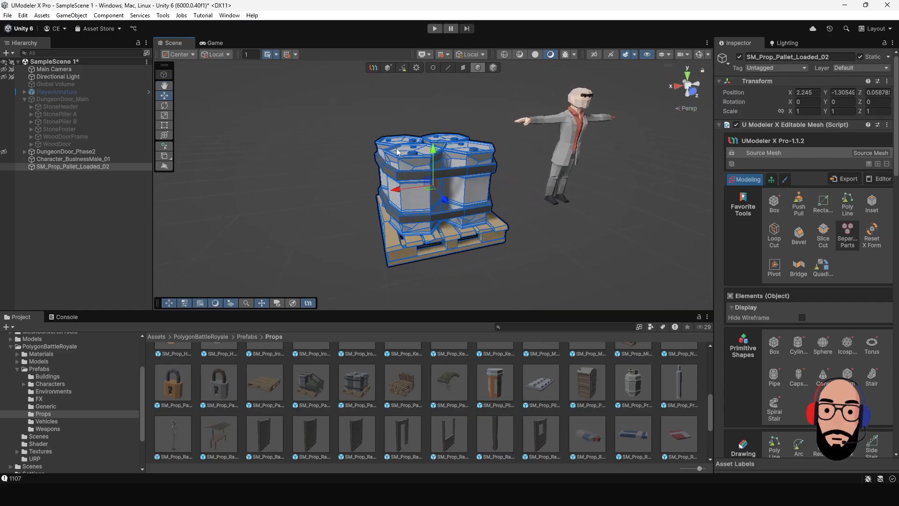
{"action": "scroll", "coordinate": [476, 250], "scroll_direction": "down", "scroll_amount": 2}
{"action": "scroll", "coordinate": [482, 254], "scroll_direction": "up", "scroll_amount": 1}
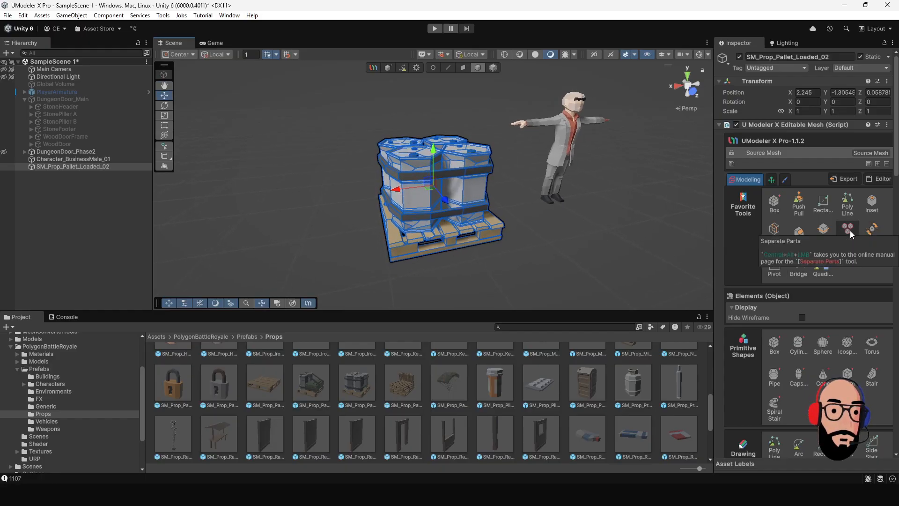
Apply Separate Parts to the loaded pallet to split its mesh into individual objects.
{"action": "scroll", "coordinate": [801, 344], "scroll_direction": "down", "scroll_amount": 10}
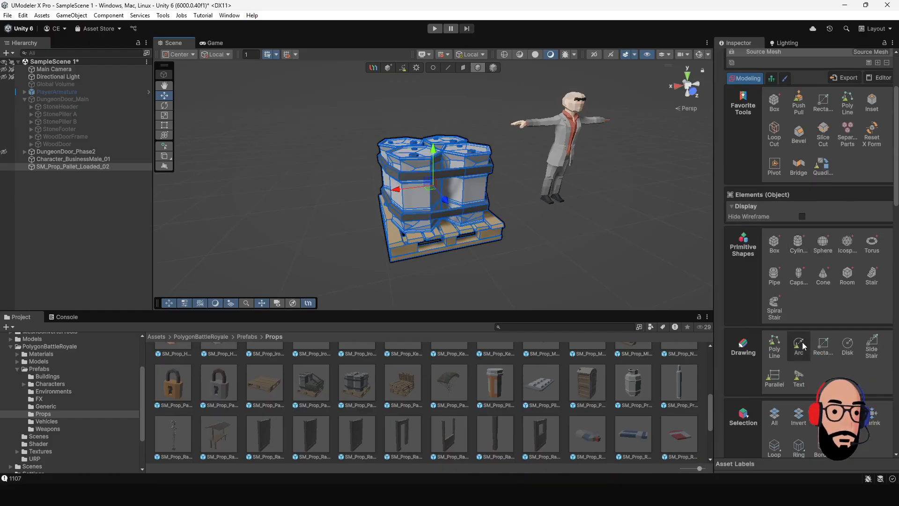
{"action": "scroll", "coordinate": [801, 334], "scroll_direction": "down", "scroll_amount": 1}
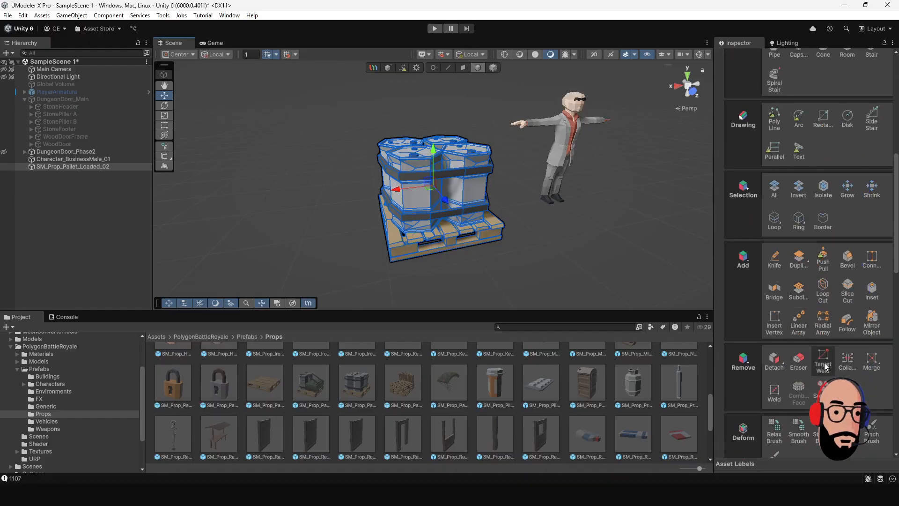
{"action": "scroll", "coordinate": [768, 346], "scroll_direction": "down", "scroll_amount": 1}
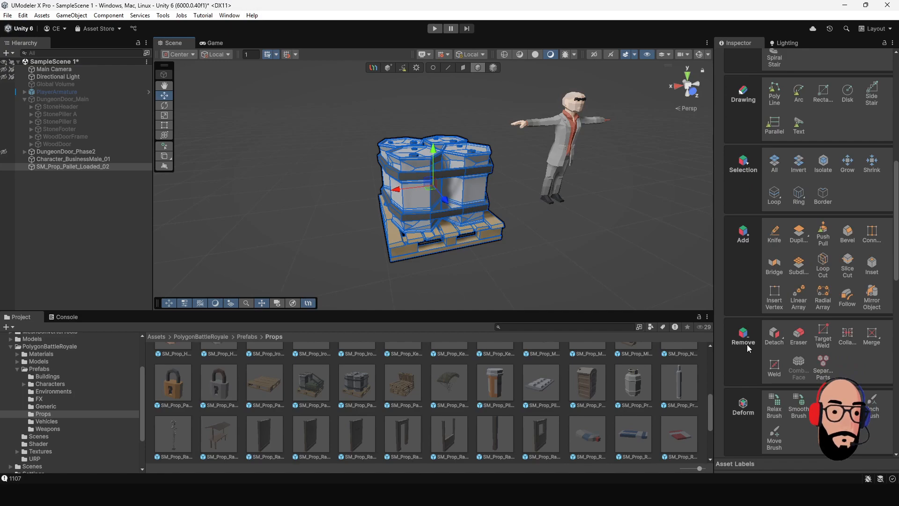
{"action": "left_click", "coordinate": [799, 335]}
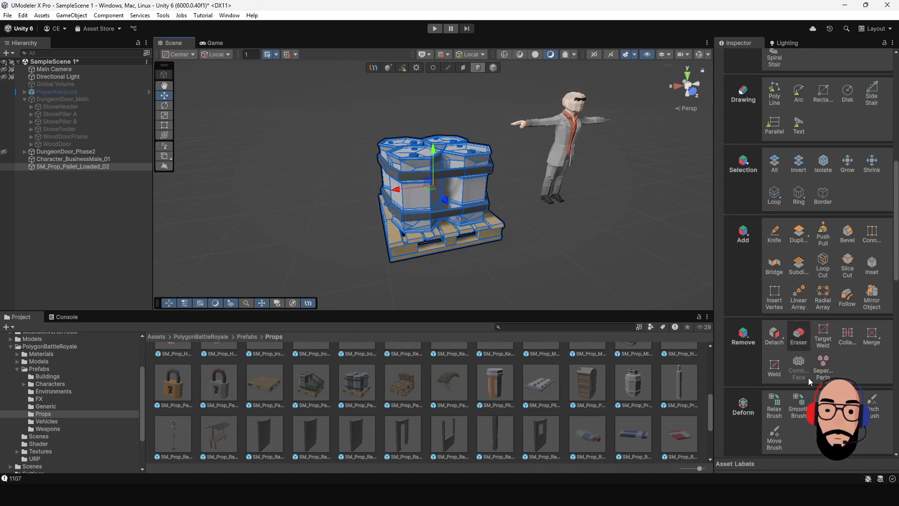
{"action": "left_click", "coordinate": [823, 363]}
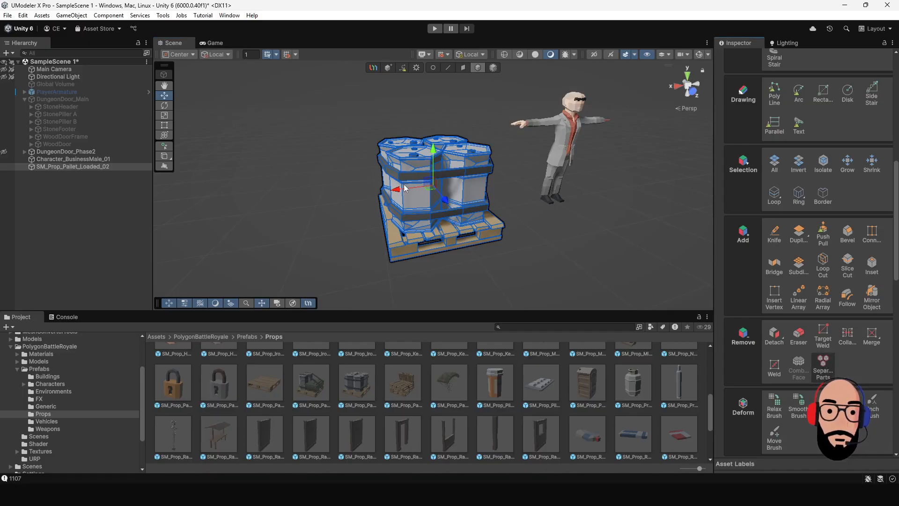
Select the upper strap around the barrels and move it out beside the pallet, to about X 3.7.
{"action": "left_click", "coordinate": [448, 147]}
{"action": "left_click_drag", "start_coordinate": [380, 215], "coordinate": [362, 236], "text": "alt"}
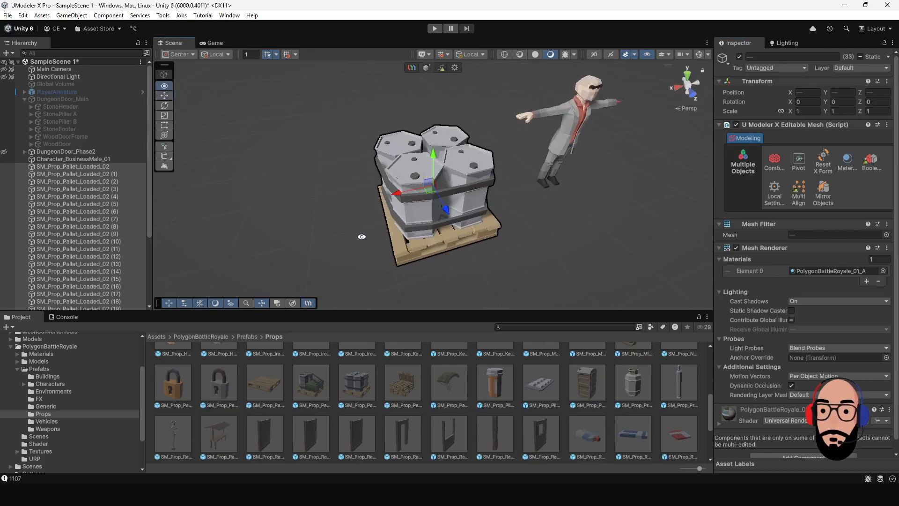
{"action": "left_click", "coordinate": [398, 172]}
{"action": "left_click_drag", "start_coordinate": [399, 172], "coordinate": [274, 195]}
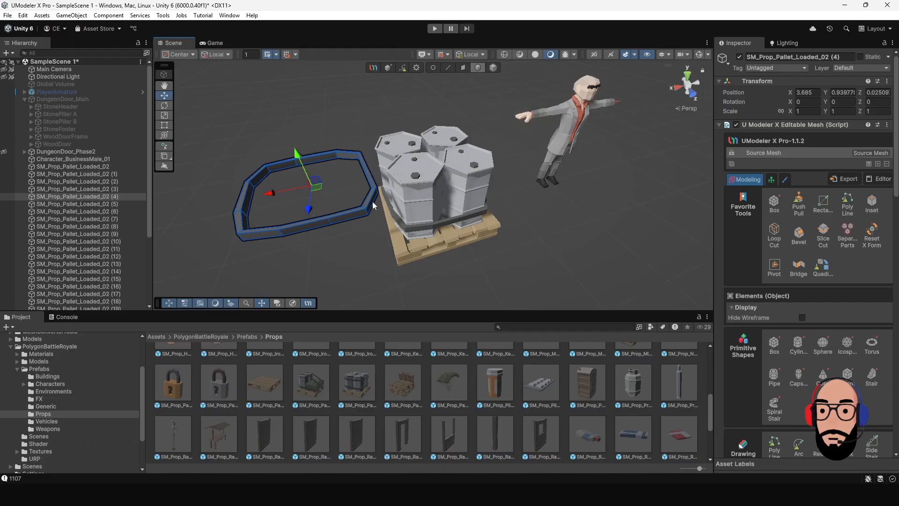
Undo the upper strap's move, and try pulling the front barrel alone out beside the pallet, to about X 3.7.
{"action": "key", "text": "ctrl+z"}
{"action": "left_click", "coordinate": [416, 186]}
{"action": "left_click_drag", "start_coordinate": [416, 186], "coordinate": [309, 223]}
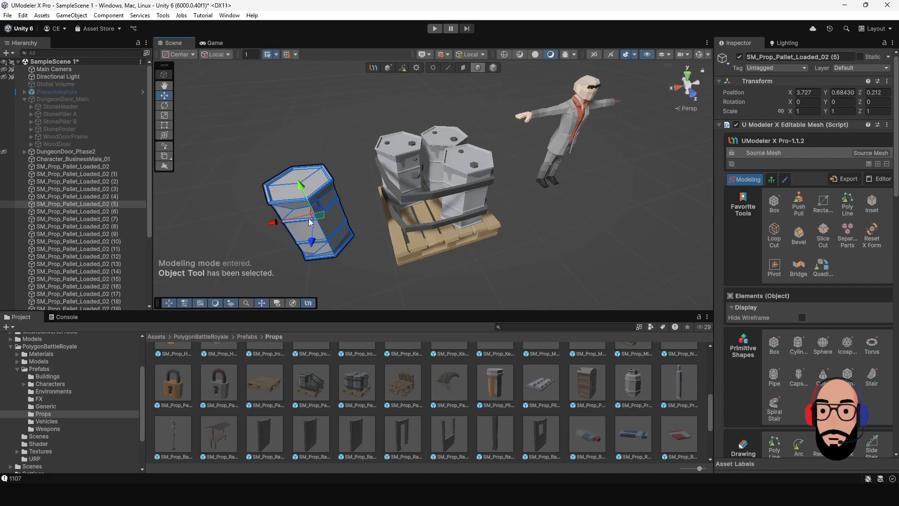
{"action": "key", "text": "ctrl+z"}
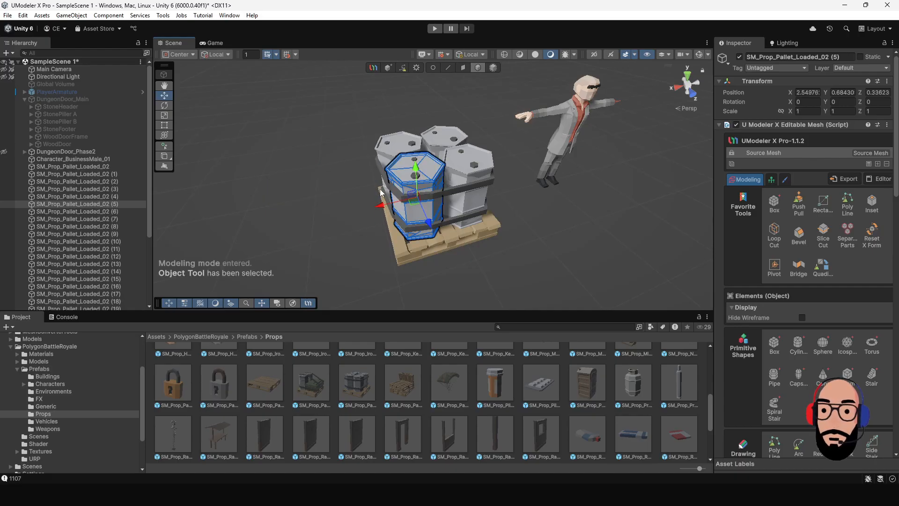
Select the front barrel together with its two lid caps and move them off the pallet onto the ground beside it.
{"action": "left_click_drag", "start_coordinate": [384, 193], "coordinate": [454, 192], "text": "alt"}
{"action": "scroll", "coordinate": [455, 192], "scroll_direction": "up", "scroll_amount": 5}
{"action": "left_click", "coordinate": [405, 149], "text": "shift"}
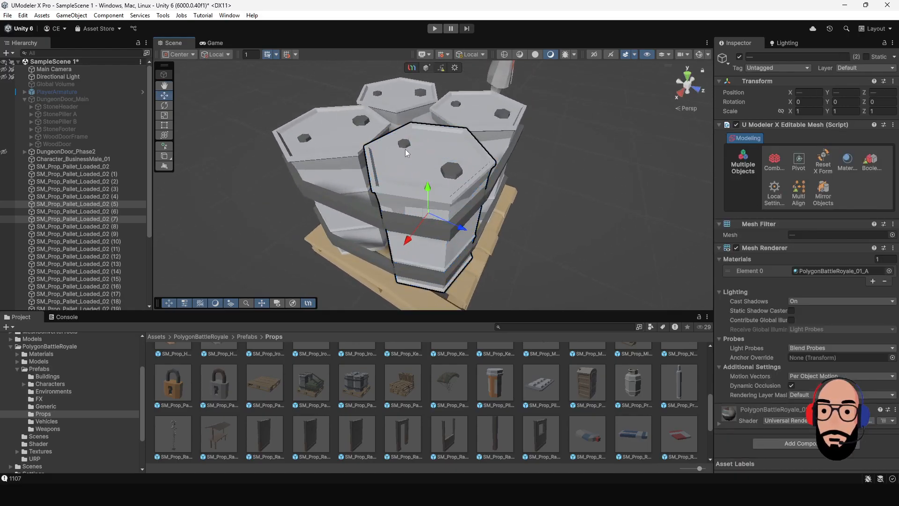
{"action": "left_click_drag", "start_coordinate": [476, 198], "coordinate": [394, 181], "text": "alt"}
{"action": "left_click", "coordinate": [395, 145]}
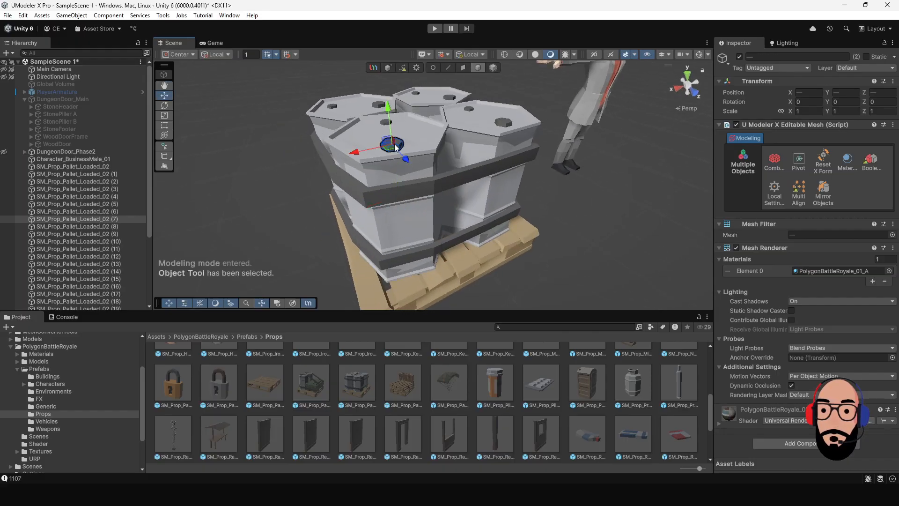
{"action": "left_click_drag", "start_coordinate": [389, 133], "coordinate": [432, 151], "text": "alt"}
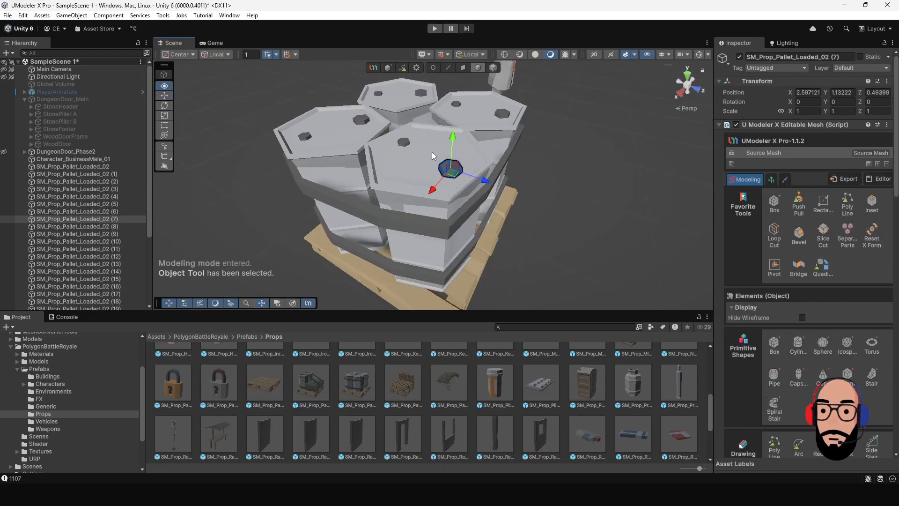
{"action": "left_click", "coordinate": [403, 142], "text": "shift"}
{"action": "left_click", "coordinate": [424, 192], "text": "shift"}
{"action": "scroll", "coordinate": [412, 196], "scroll_direction": "down", "scroll_amount": 6}
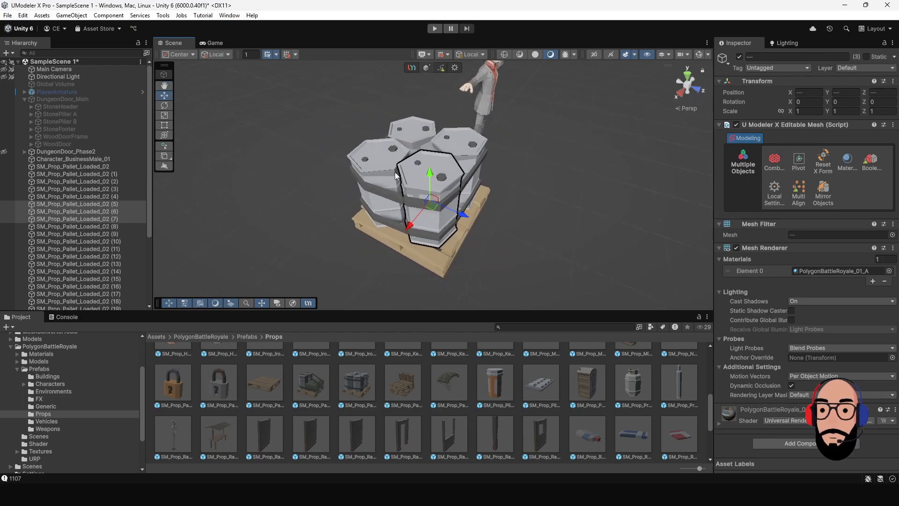
{"action": "left_click_drag", "start_coordinate": [421, 198], "coordinate": [369, 216]}
Select the left barrel on the pallet with its two lid caps and shift it in against the other two barrels.
{"action": "left_click", "coordinate": [425, 192]}
{"action": "scroll", "coordinate": [448, 200], "scroll_direction": "up", "scroll_amount": 3}
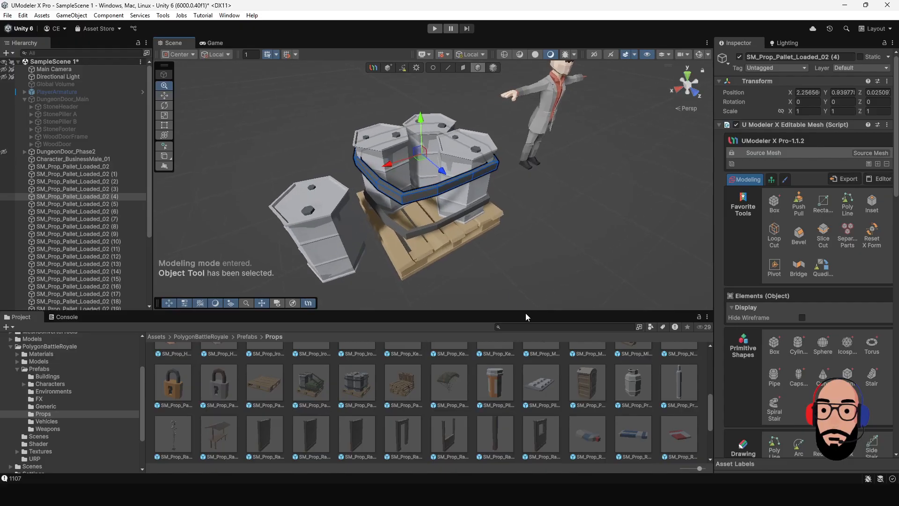
{"action": "left_click_drag", "start_coordinate": [448, 201], "coordinate": [444, 223], "text": "alt"}
{"action": "left_click", "coordinate": [403, 172]}
{"action": "left_click", "coordinate": [406, 178], "text": "shift"}
{"action": "left_click", "coordinate": [430, 177], "text": "shift"}
Reshape the upper strap by moving its vertices inward to fit around the three remaining barrels, and return to object mode.
{"action": "left_click", "coordinate": [452, 244]}
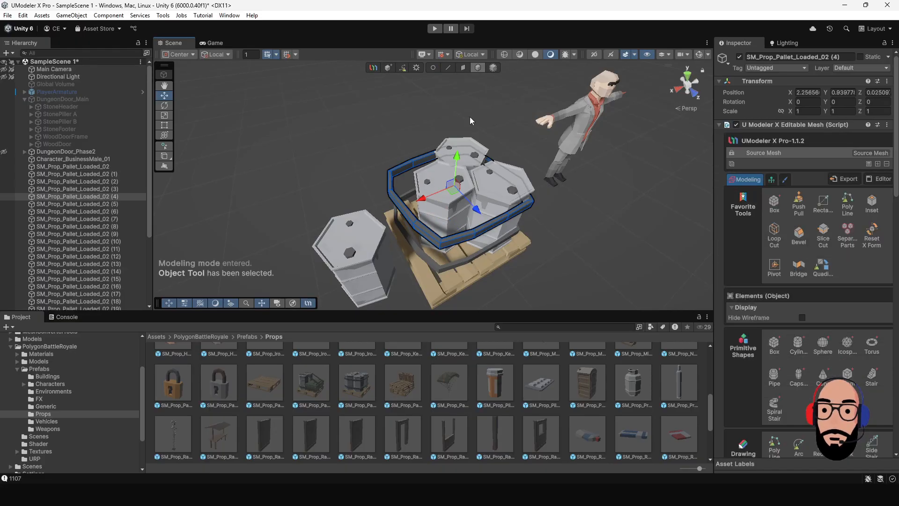
{"action": "left_click", "coordinate": [433, 68]}
{"action": "left_click_drag", "start_coordinate": [397, 145], "coordinate": [442, 238], "text": "alt"}
{"action": "left_click_drag", "start_coordinate": [369, 150], "coordinate": [422, 184]}
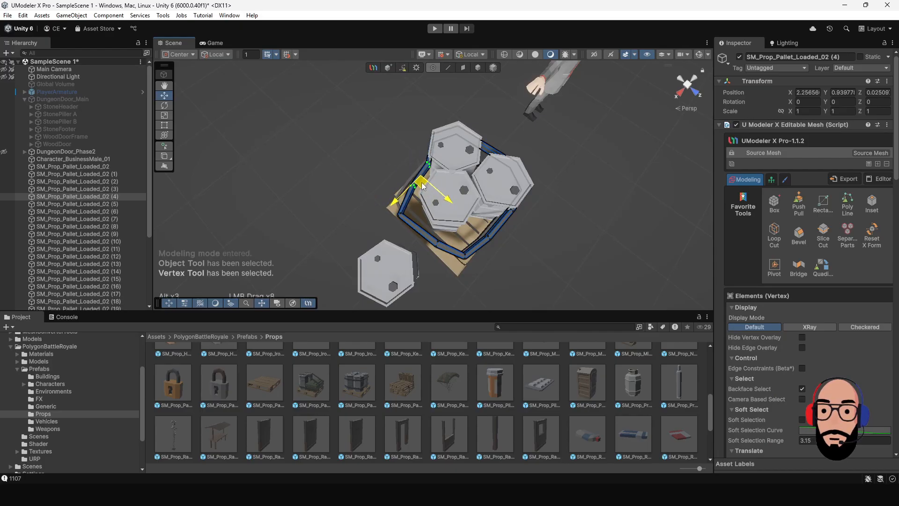
{"action": "left_click_drag", "start_coordinate": [361, 198], "coordinate": [422, 190]}
{"action": "left_click_drag", "start_coordinate": [489, 273], "coordinate": [437, 109]}
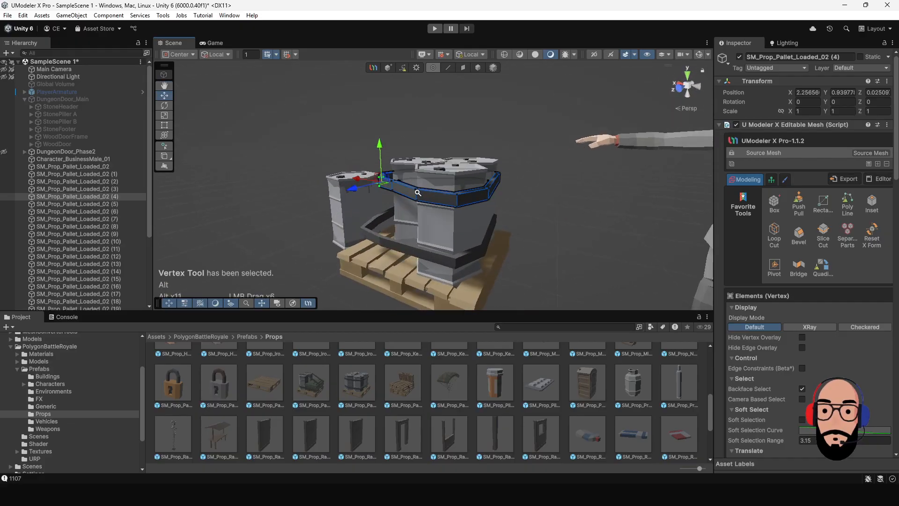
{"action": "left_click_drag", "start_coordinate": [421, 196], "coordinate": [487, 154], "text": "alt"}
{"action": "left_click", "coordinate": [478, 67]}
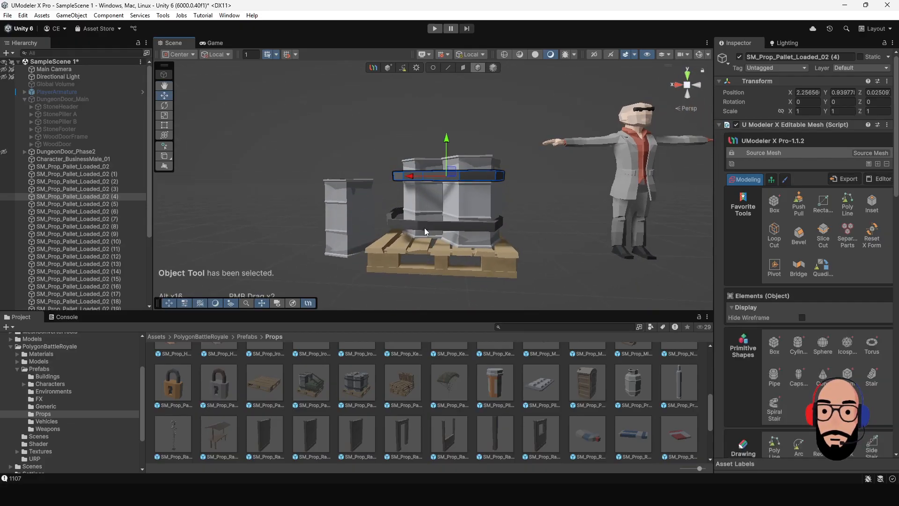
Delete the lower strap and replace it with a duplicate of the reshaped upper strap, moved down around the barrels' lower part.
{"action": "left_click", "coordinate": [423, 225]}
{"action": "key", "text": "Delete"}
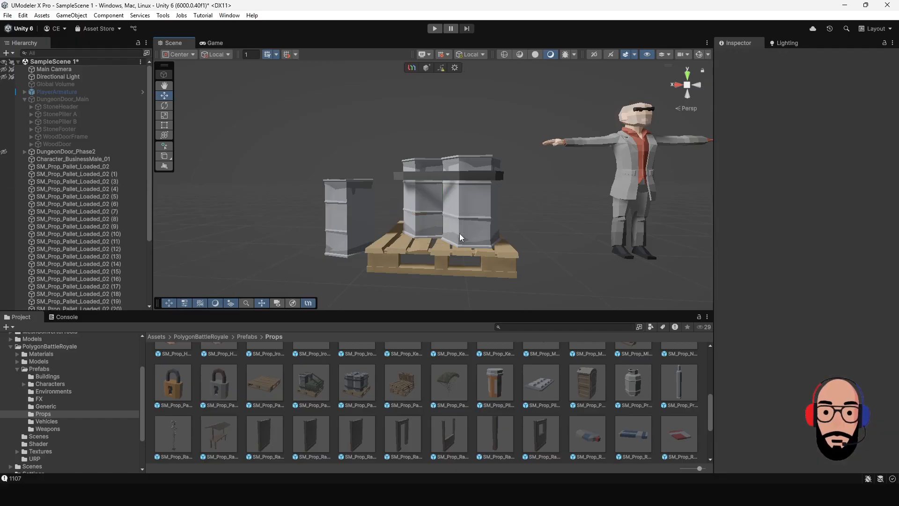
{"action": "left_click", "coordinate": [444, 181]}
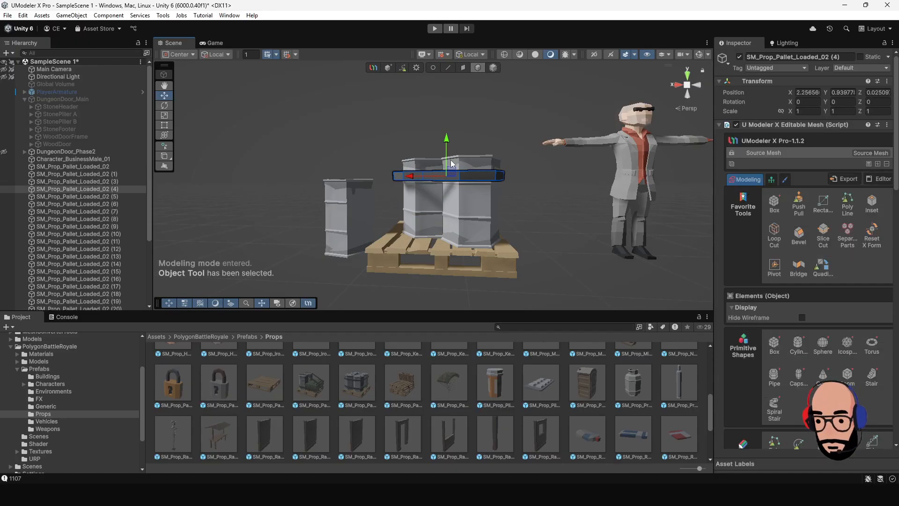
{"action": "key", "text": "ctrl+d"}
{"action": "left_click_drag", "start_coordinate": [447, 143], "coordinate": [471, 282]}
{"action": "left_click", "coordinate": [519, 252]}
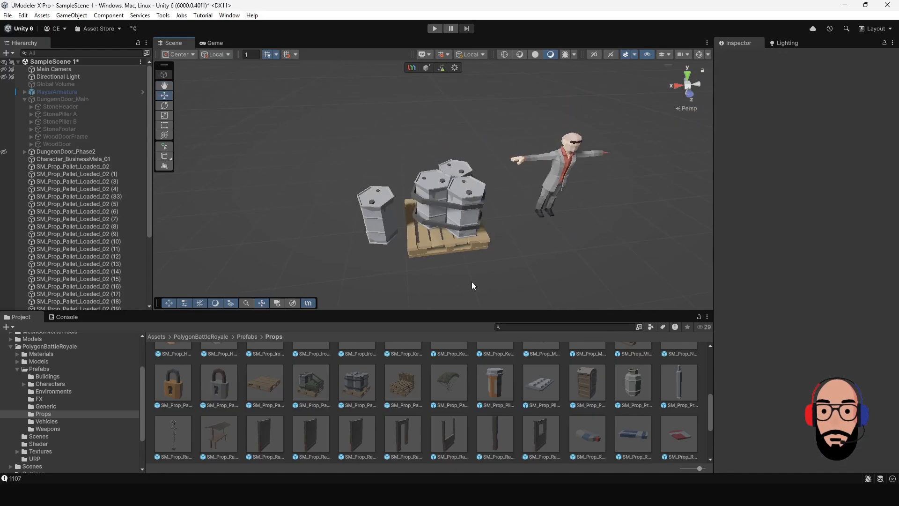
Select one top plank of the wooden pallet and examine the rearranged barrels and straps from several angles.
{"action": "left_click", "coordinate": [439, 244]}
{"action": "left_click_drag", "start_coordinate": [438, 244], "coordinate": [487, 240], "text": "alt"}
{"action": "scroll", "coordinate": [468, 231], "scroll_direction": "up", "scroll_amount": 4}
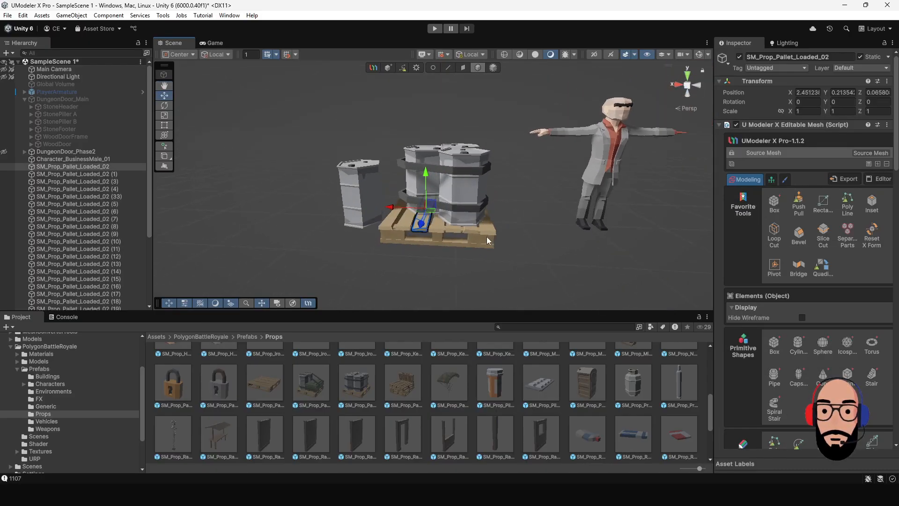
{"action": "scroll", "coordinate": [487, 236], "scroll_direction": "down", "scroll_amount": 2}
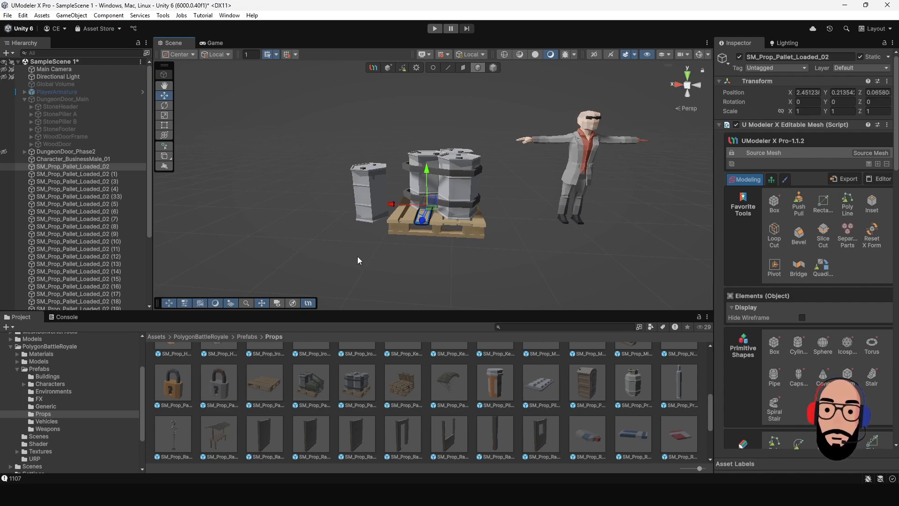
{"action": "left_click_drag", "start_coordinate": [371, 186], "coordinate": [391, 206], "text": "alt"}
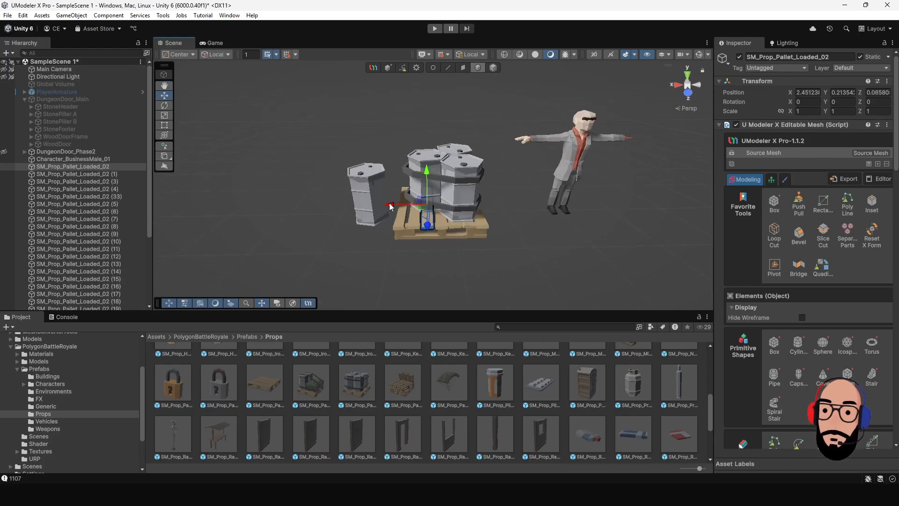